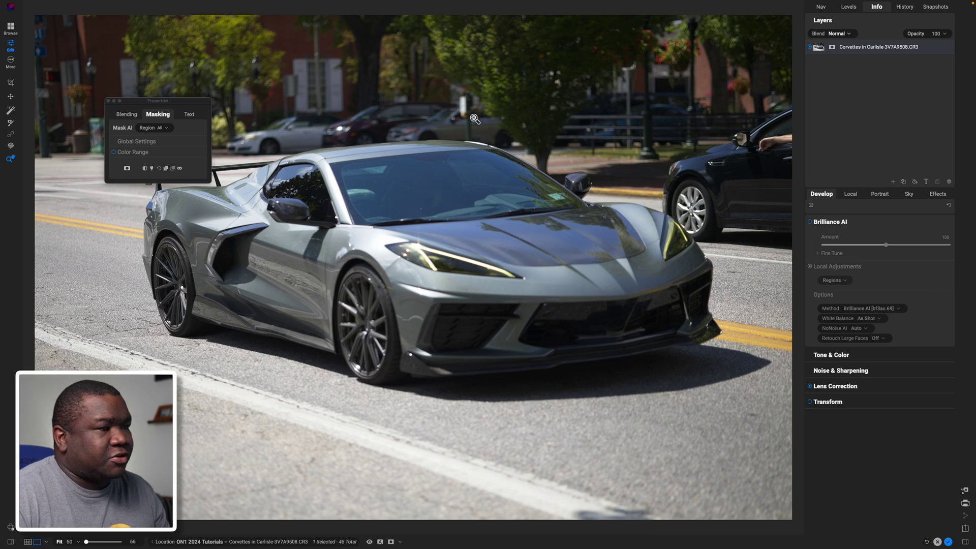
- Move the floating masking Properties window to the top-left of the preview, clear of the car
drag(196, 101, 134, 29)
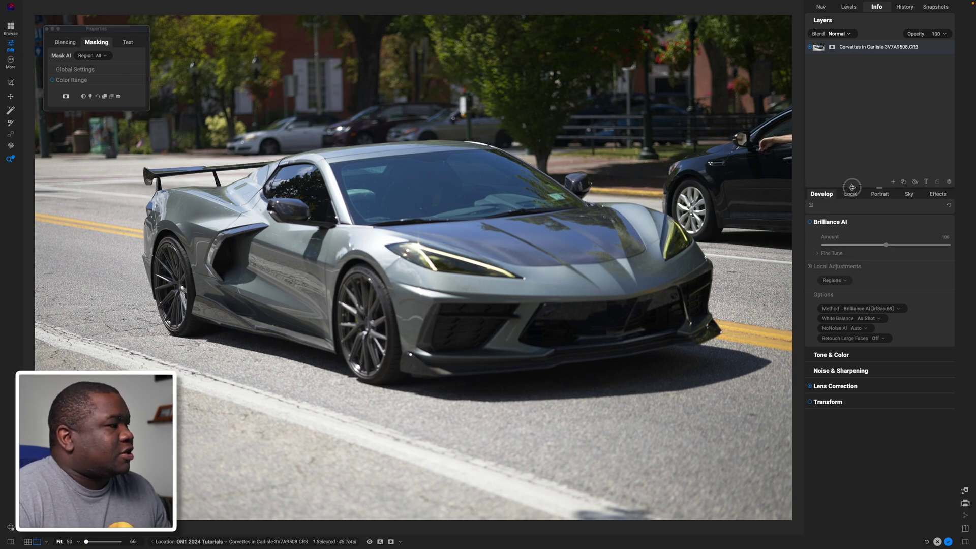
- Enlarge the Develop adjustments area and raise the Brilliance AI Amount to 181
drag(852, 187, 856, 87)
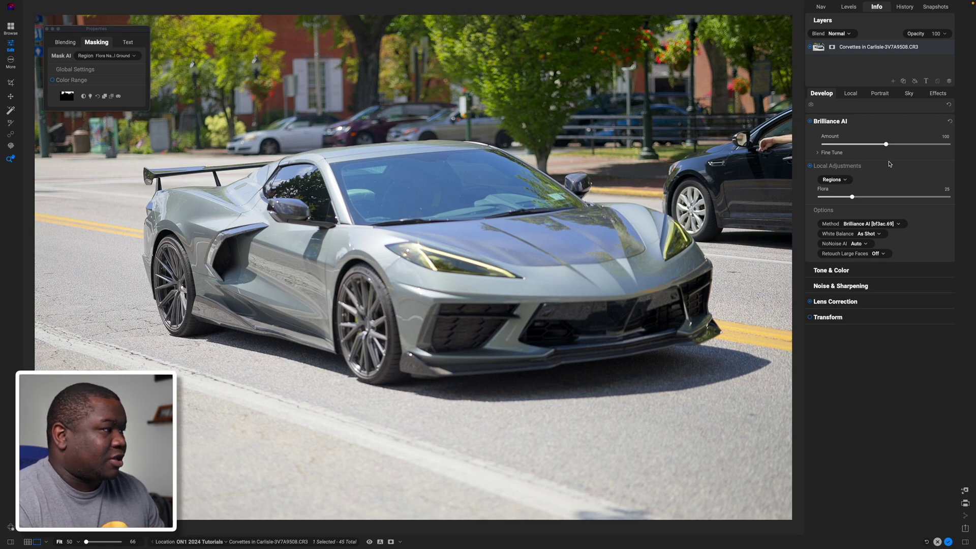
drag(885, 144, 937, 149)
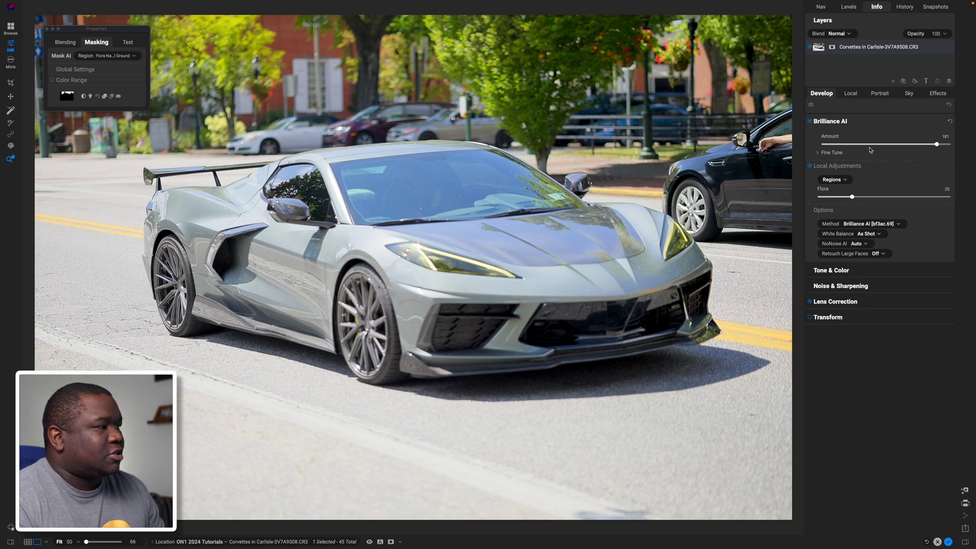
- Expand Brilliance AI Fine Tune and review Tone & Color values (Exposure 0.45, Contrast 13, Midtones 40, Shadows 34)
click(819, 156)
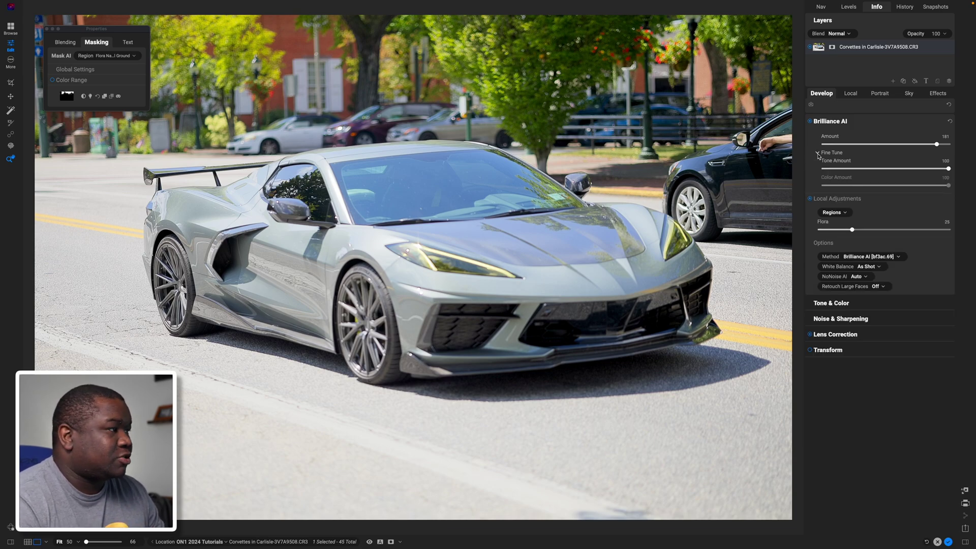
click(838, 305)
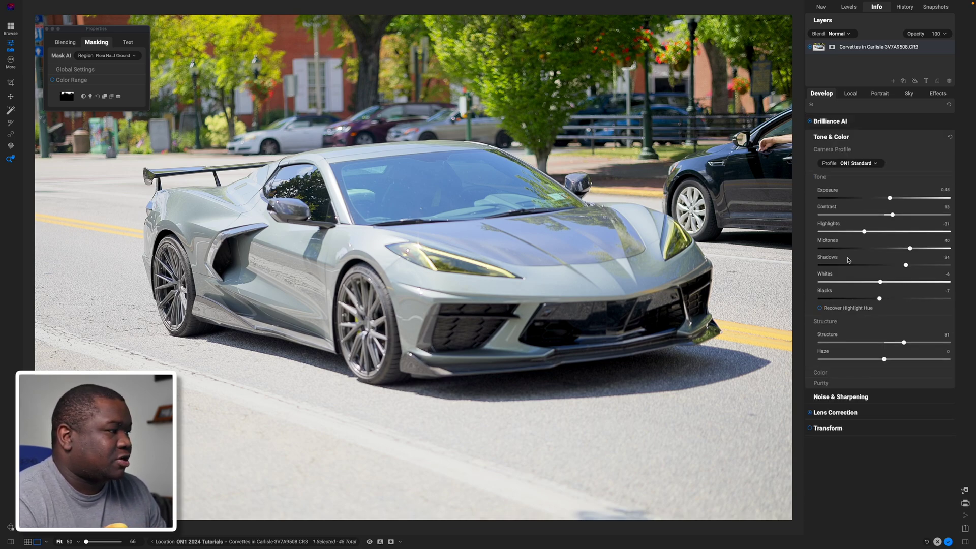
click(845, 123)
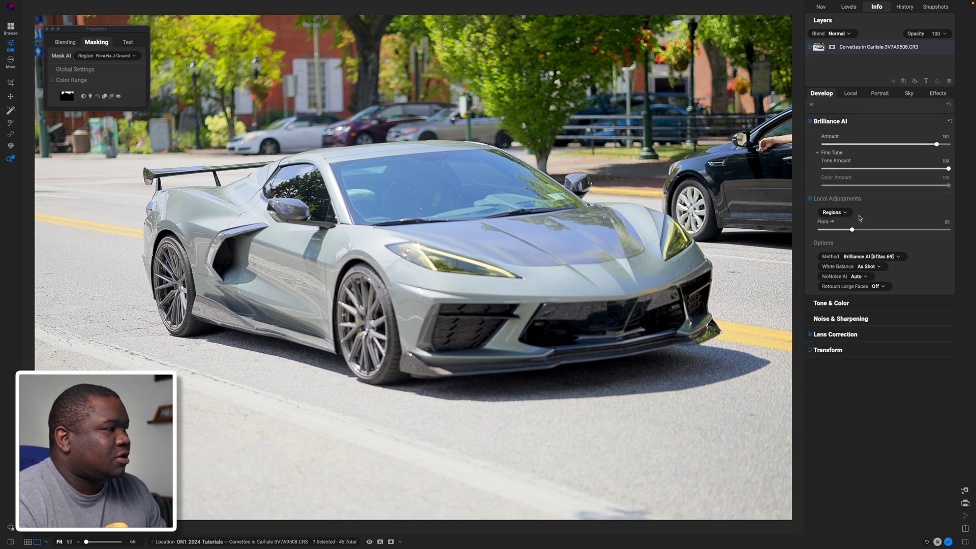
click(841, 305)
click(831, 373)
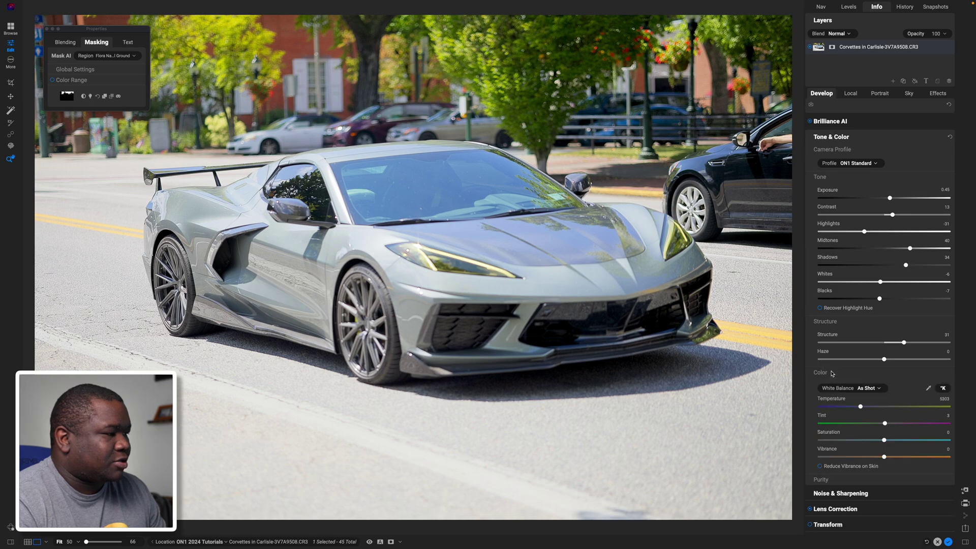
click(825, 321)
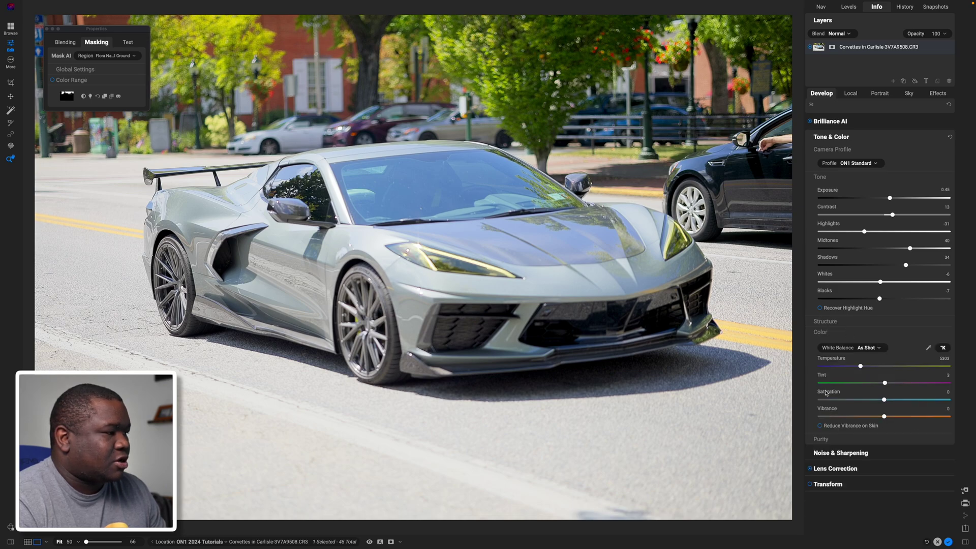
click(834, 124)
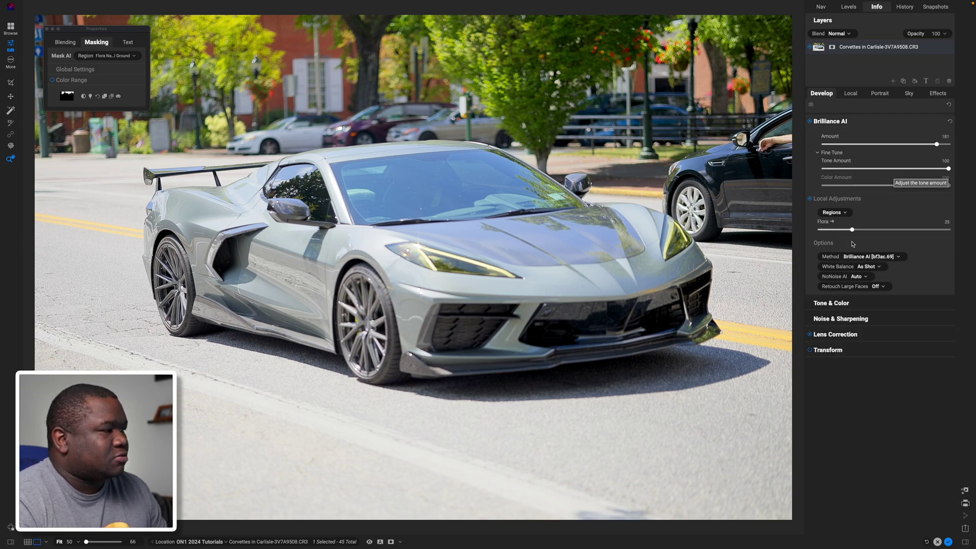
click(839, 304)
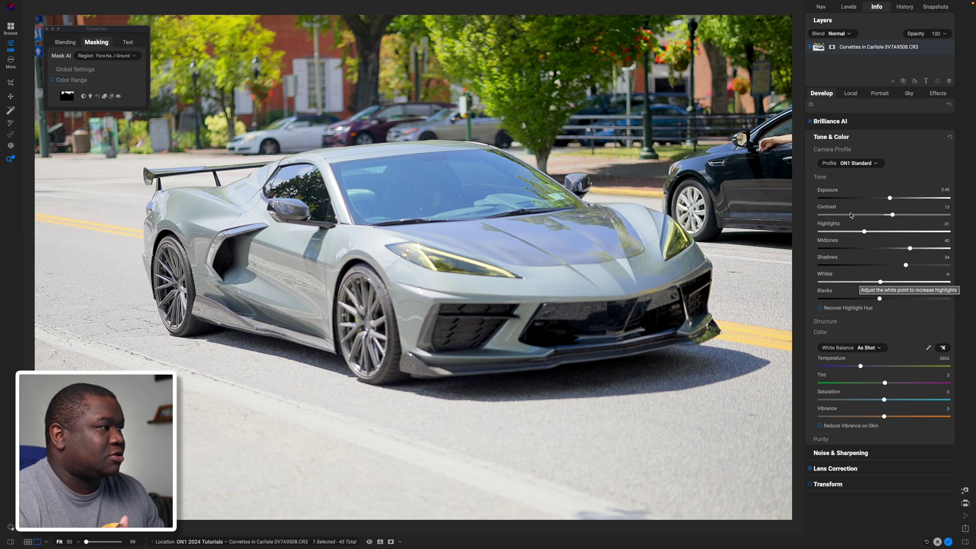
- Lower the Fine Tune Tone Amount to 51, leaving Color Amount at 100, and check the tone values
click(838, 123)
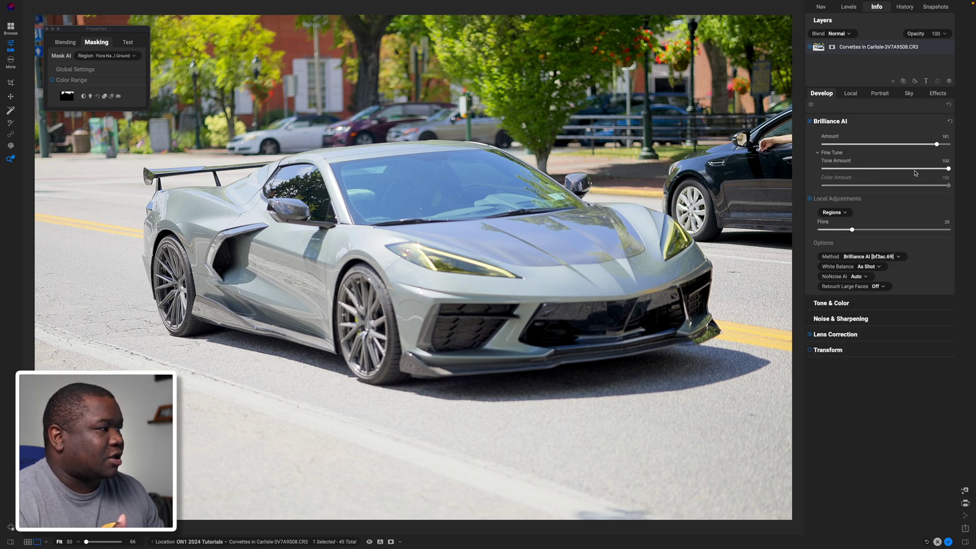
drag(948, 168, 887, 171)
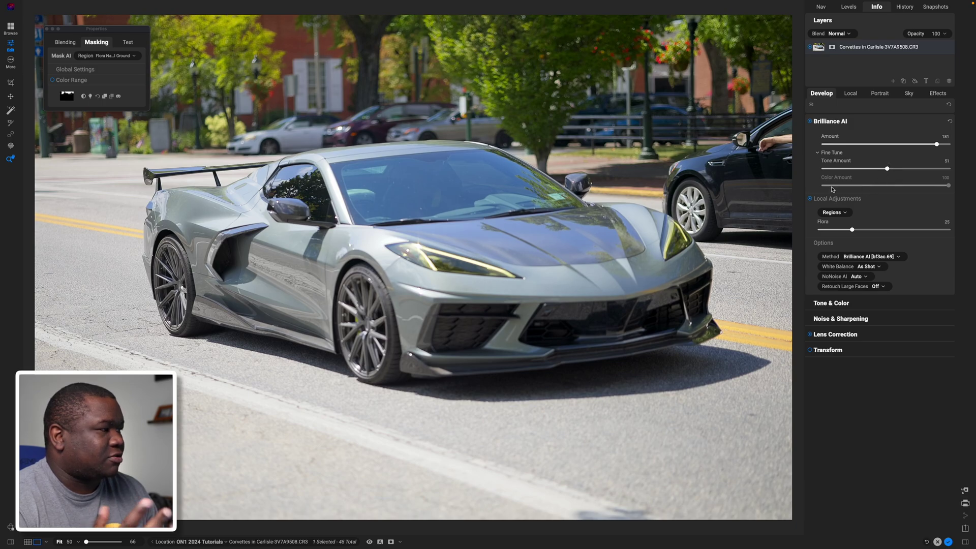
click(839, 303)
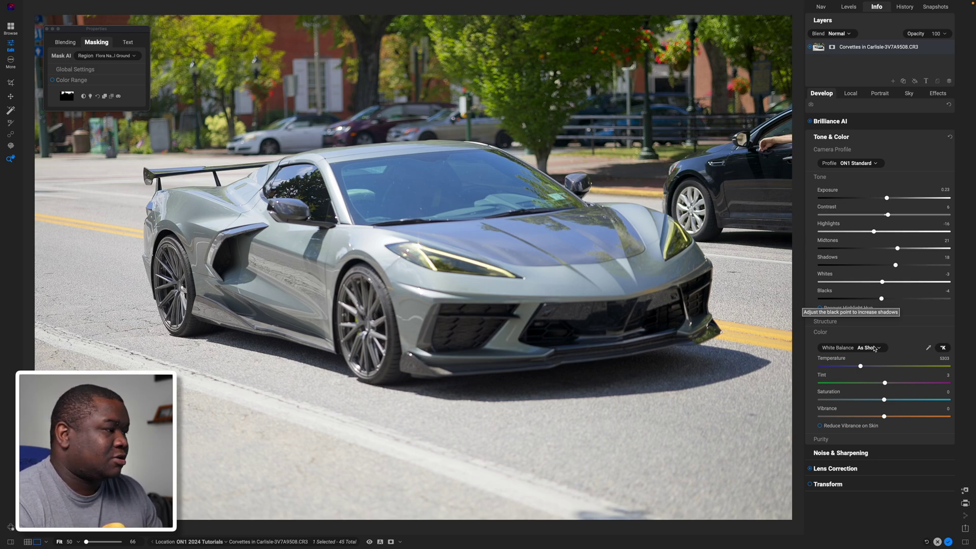
click(834, 121)
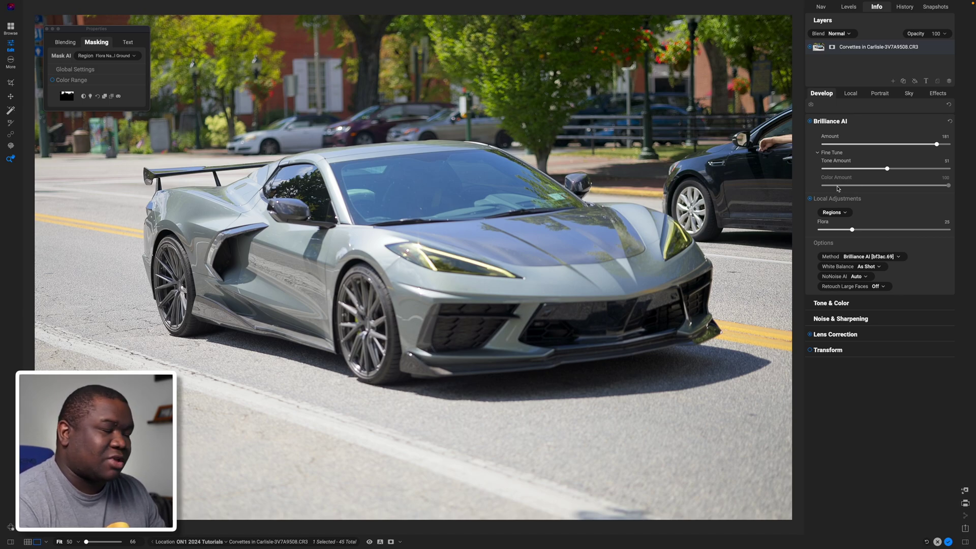
- Compare the Brilliance AI Amount at 0 and 200, then return it to 100
click(817, 152)
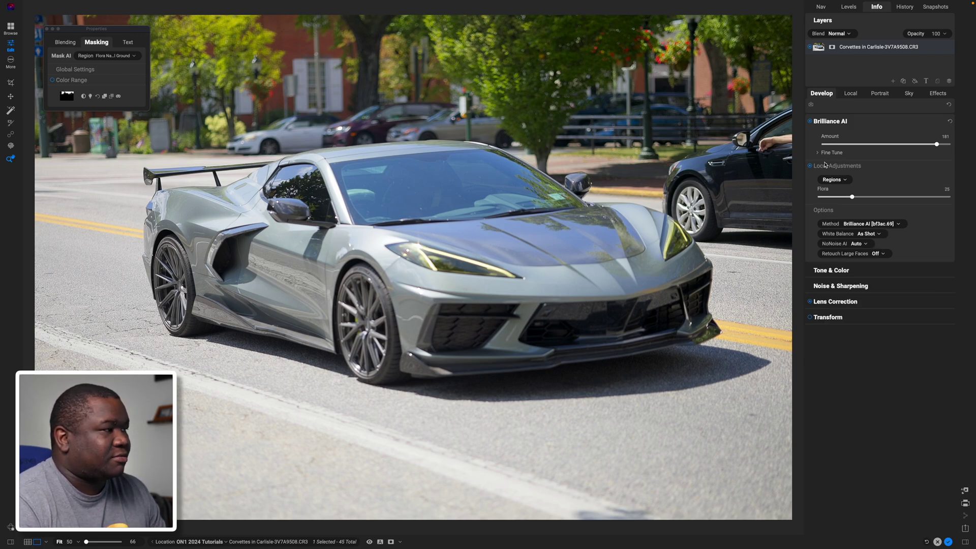
click(820, 153)
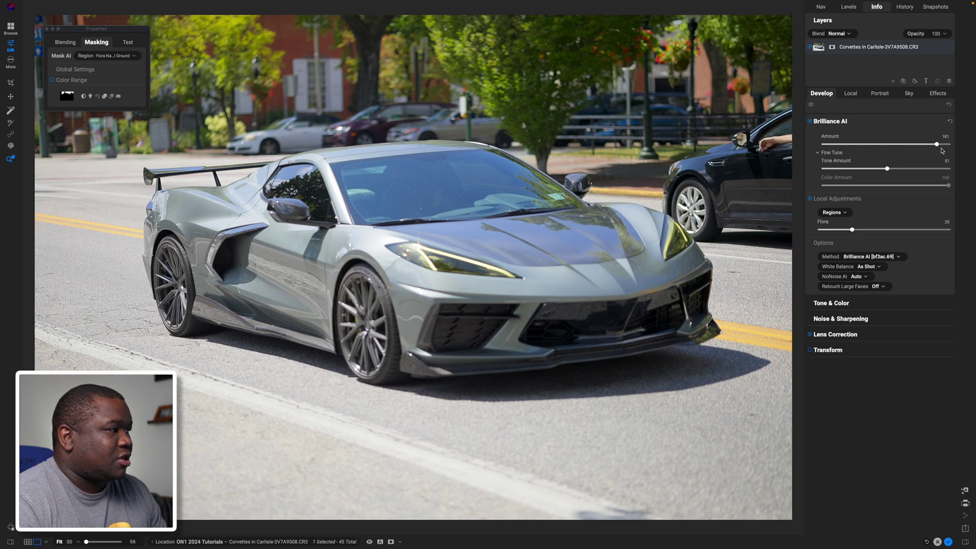
drag(937, 148, 906, 151)
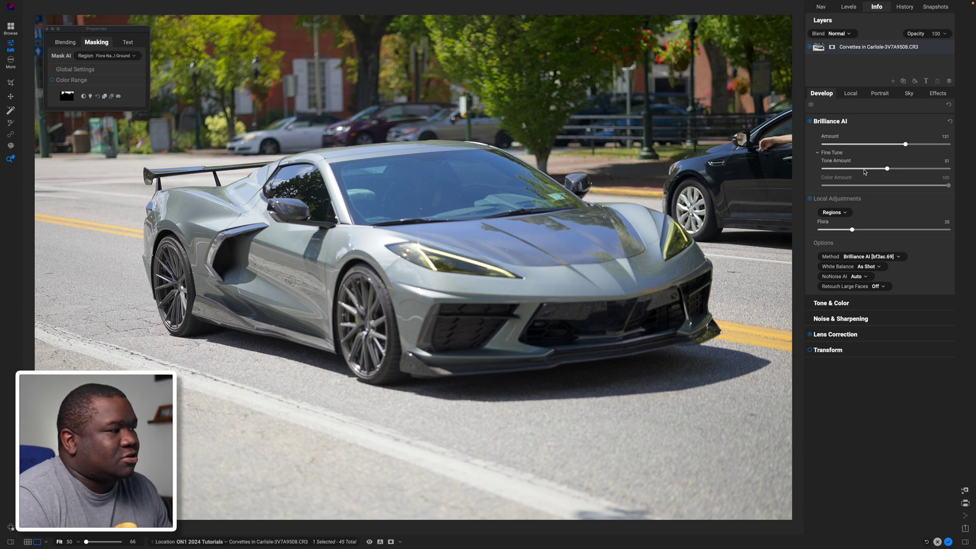
drag(905, 145, 789, 152)
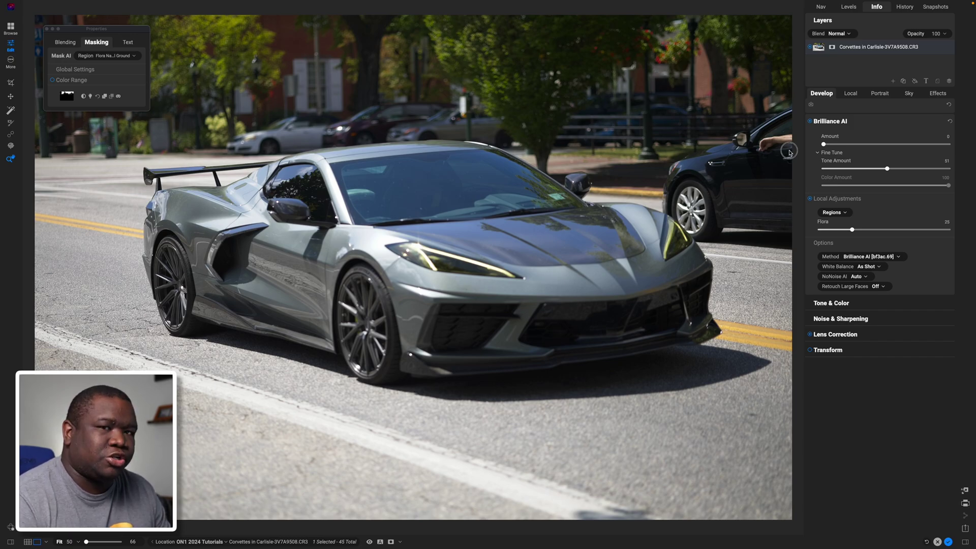
drag(934, 145, 885, 155)
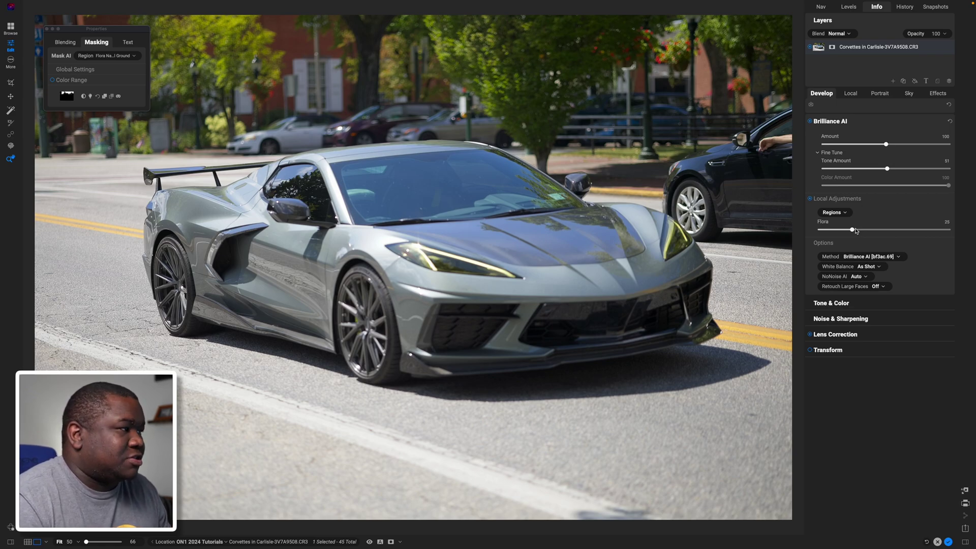
- Collapse the Brilliance AI Fine Tune section
click(818, 153)
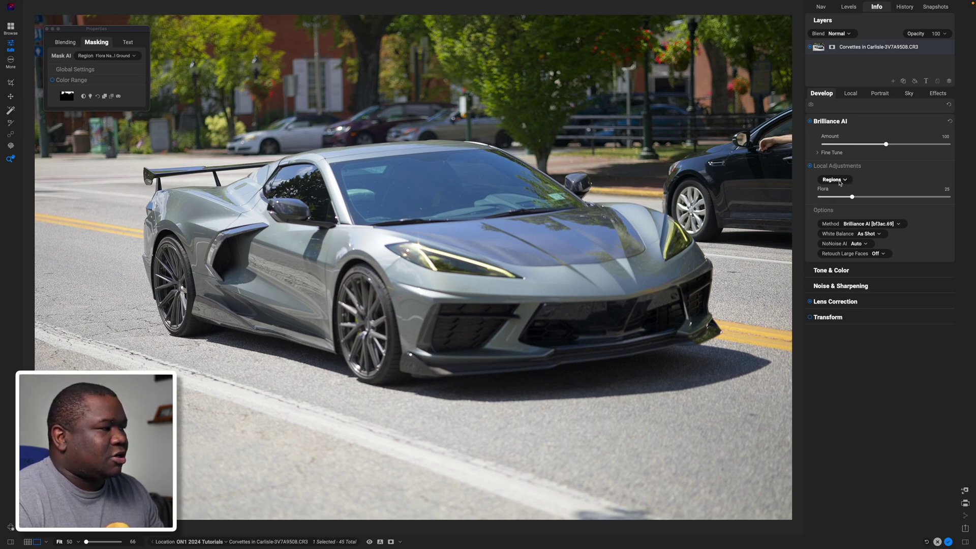
- Tick Transport in the Brilliance AI Regions list alongside Flora
click(840, 181)
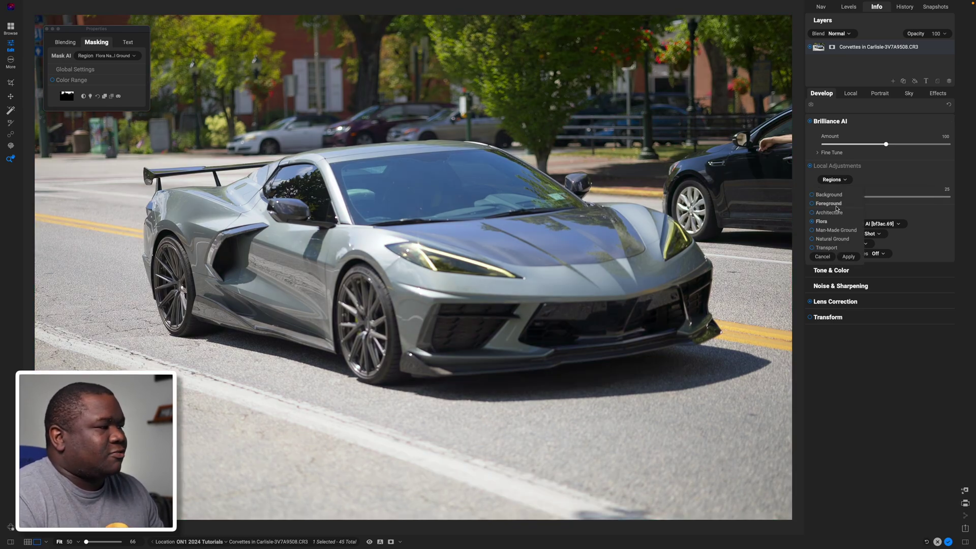
click(822, 256)
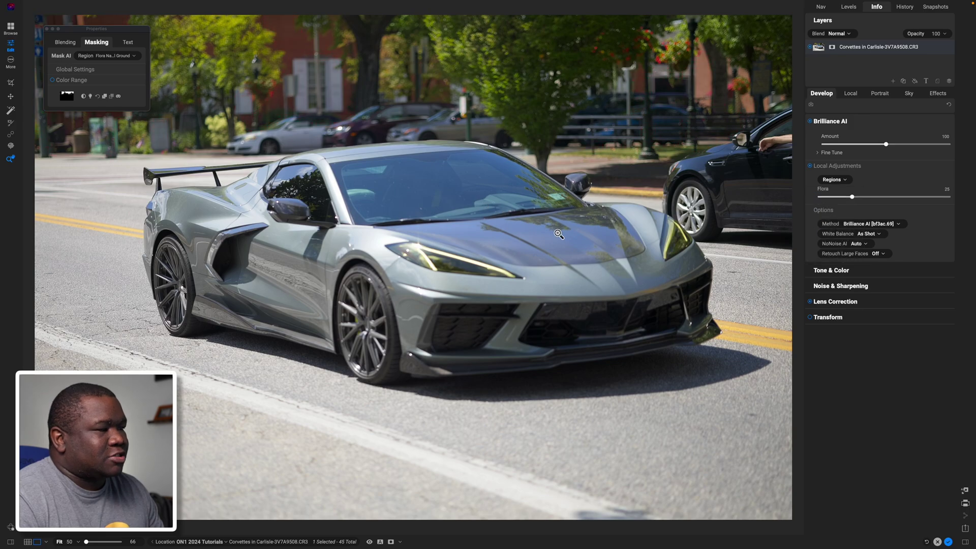
click(848, 180)
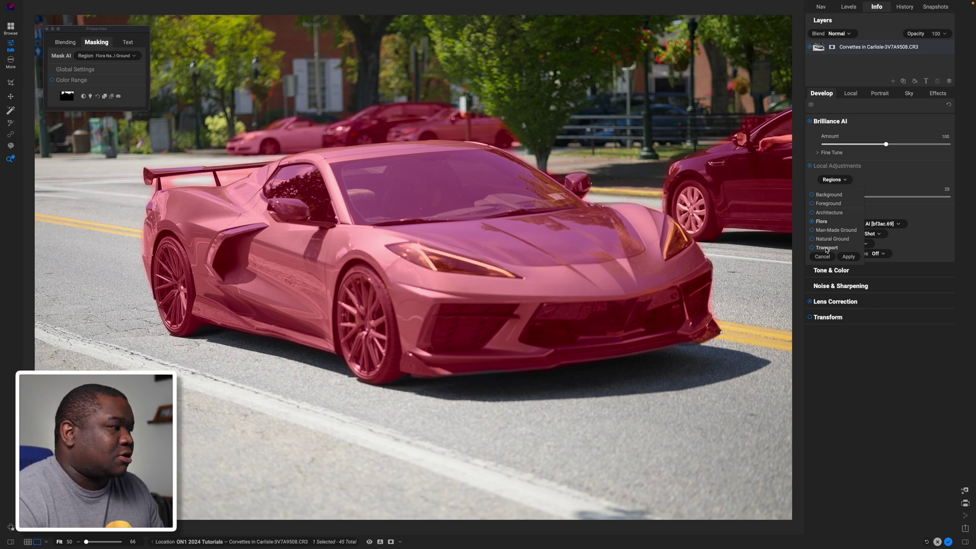
click(827, 249)
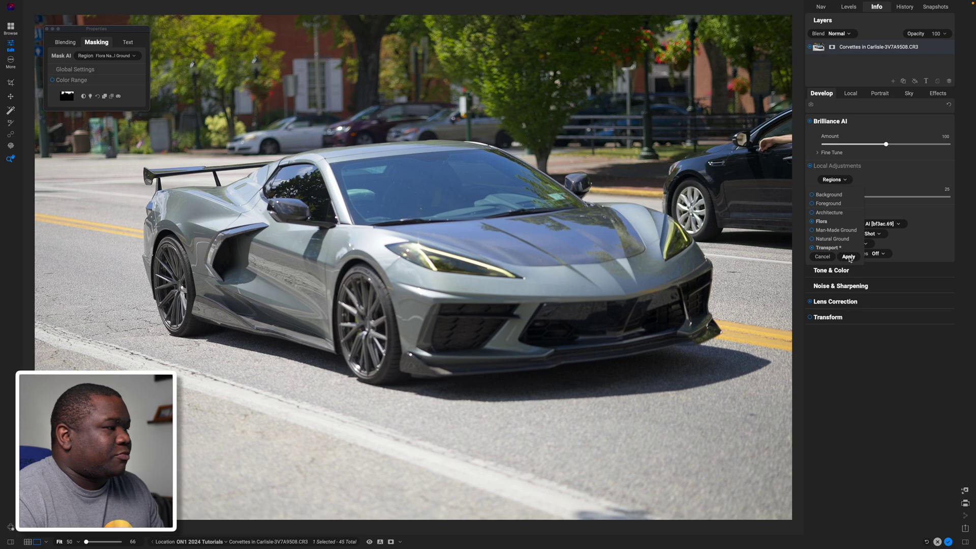
- Apply the Transport region and set its strength to 54
click(848, 256)
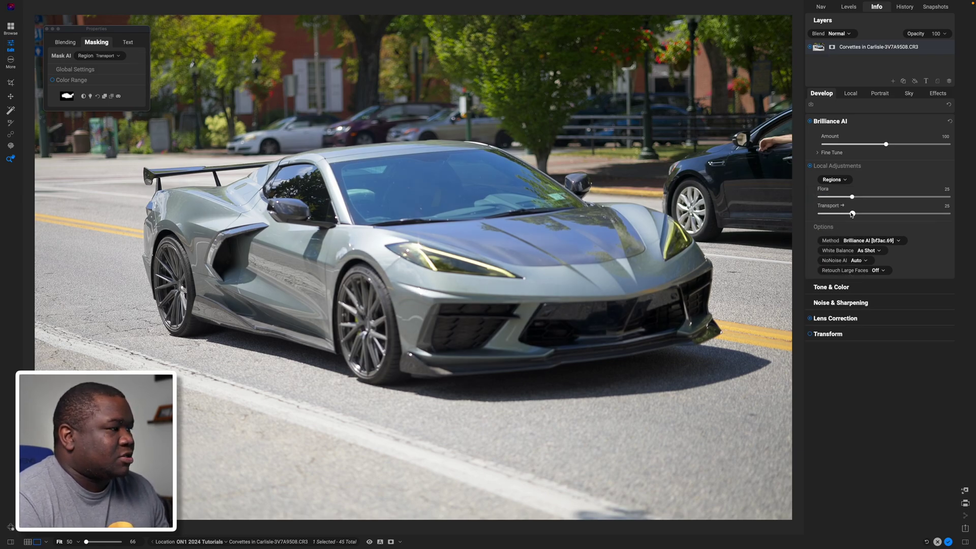
drag(857, 216, 888, 212)
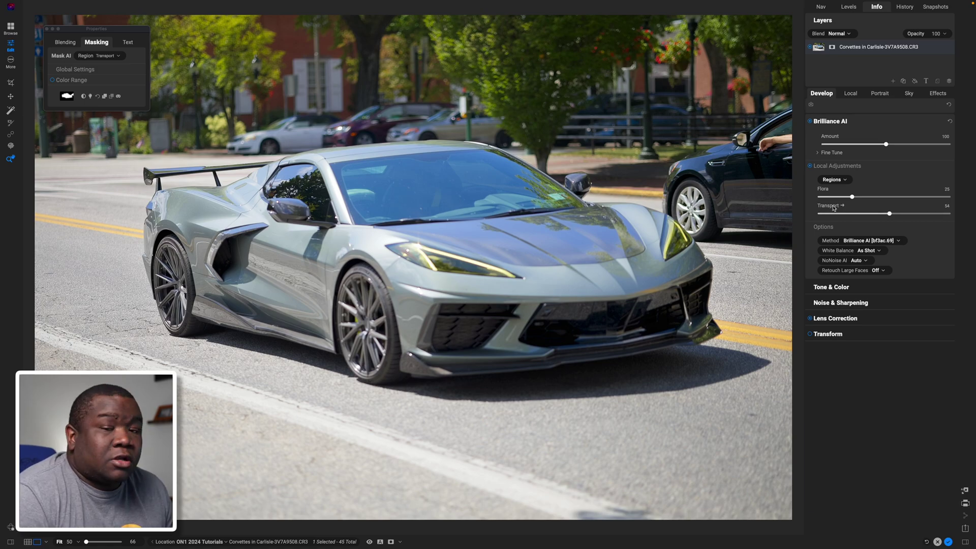
- View the Transport adjustment's mask as a Red Overlay instead of Grayscale
click(842, 206)
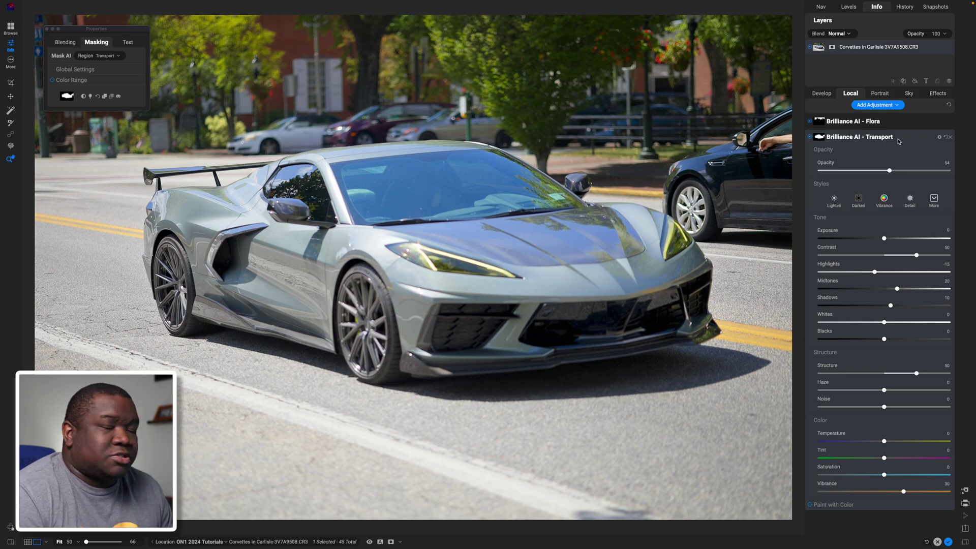
key(m)
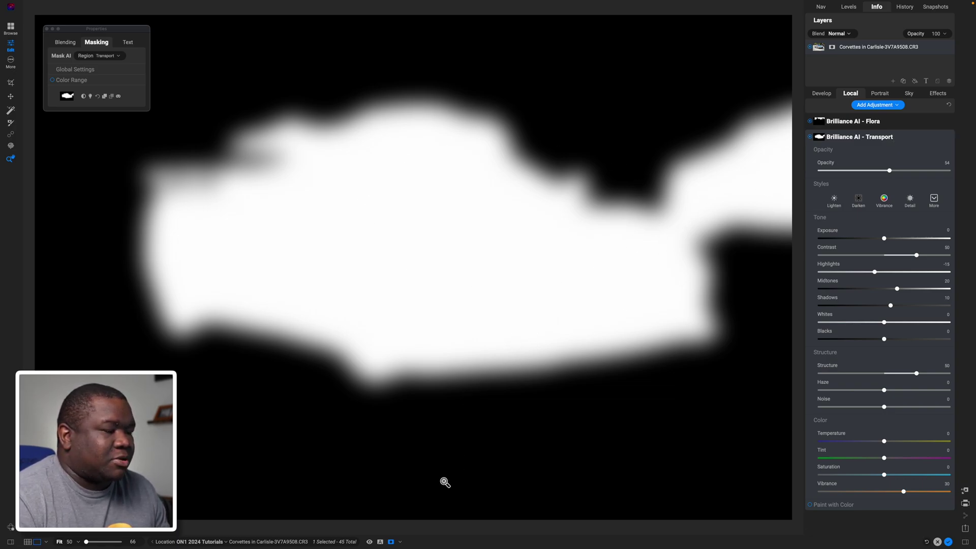
click(401, 542)
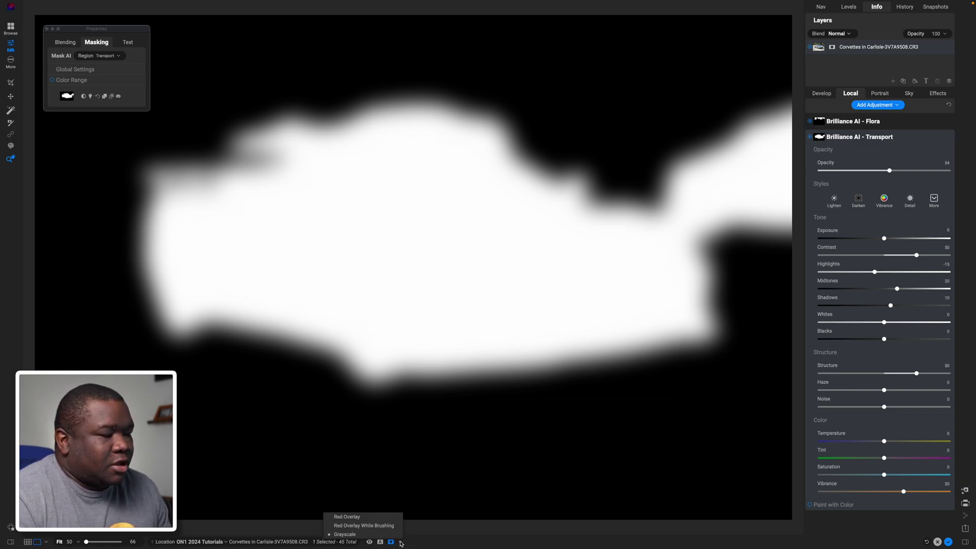
click(351, 517)
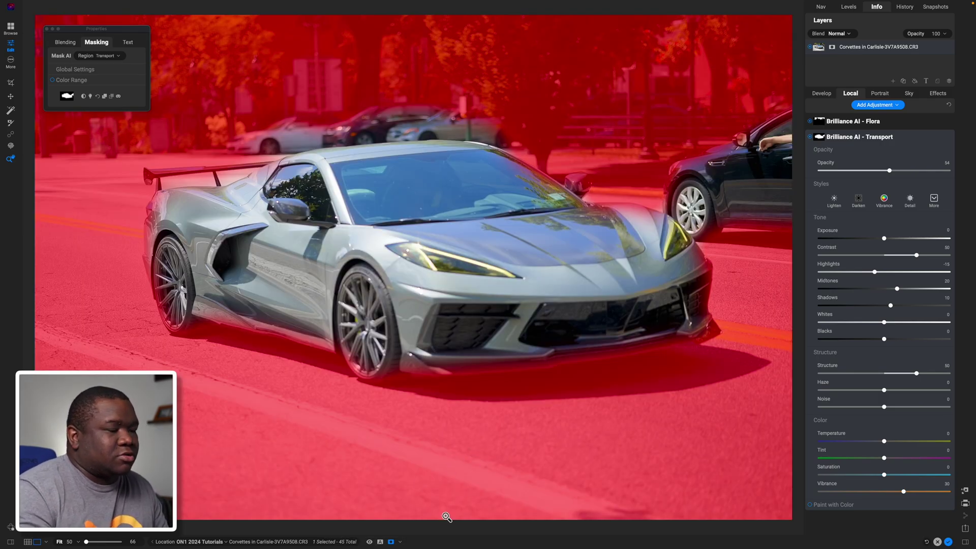
- Erase the parked cars and the black car at right from the Transport mask with the Masking Brush
click(400, 542)
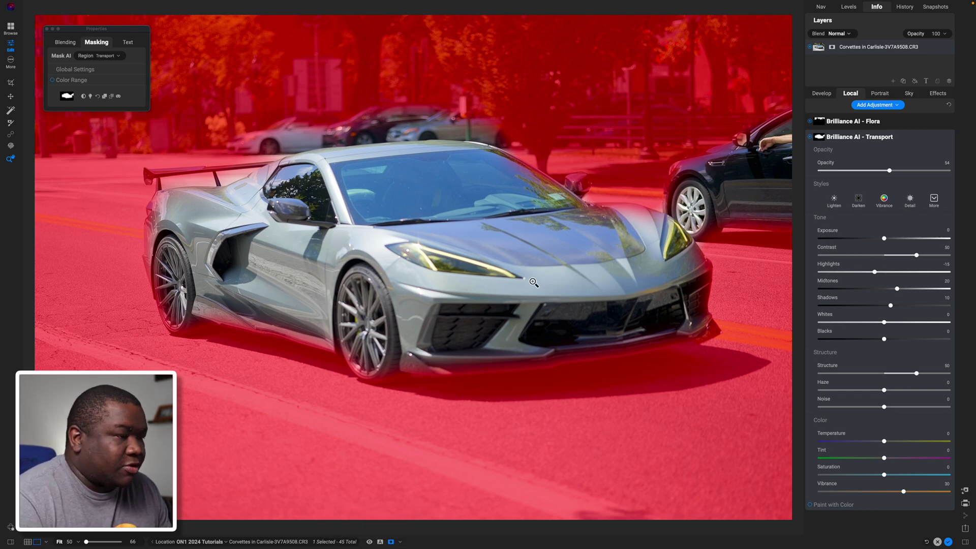
key(b)
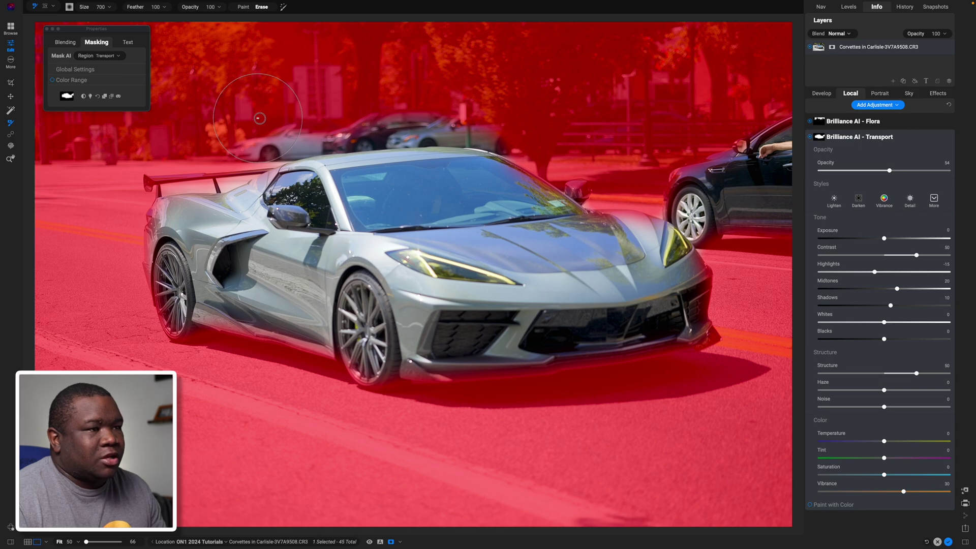
mouse_move(262, 118)
mouse_down()
mouse_move(362, 114)
mouse_move(483, 92)
mouse_up()
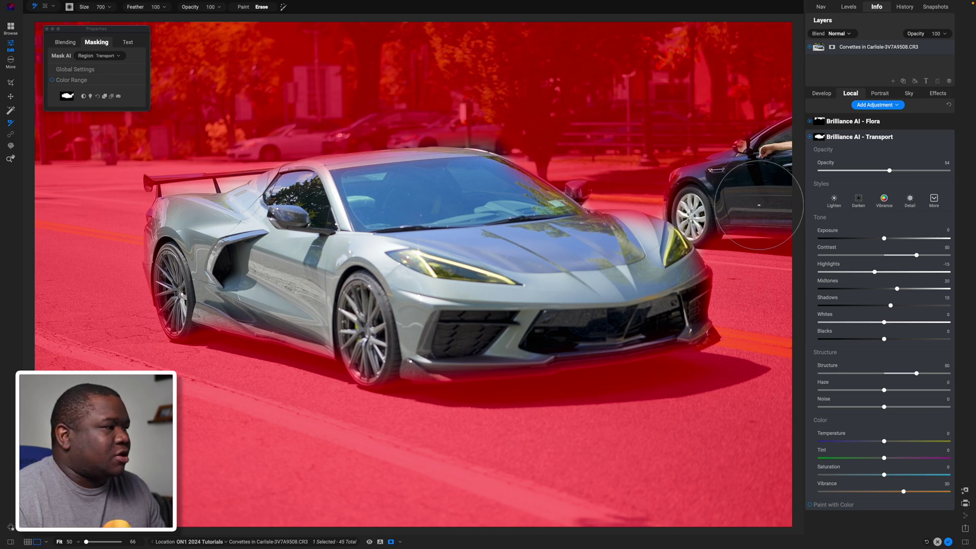
mouse_move(754, 229)
mouse_down()
mouse_move(740, 153)
mouse_move(778, 147)
mouse_move(788, 159)
mouse_up()
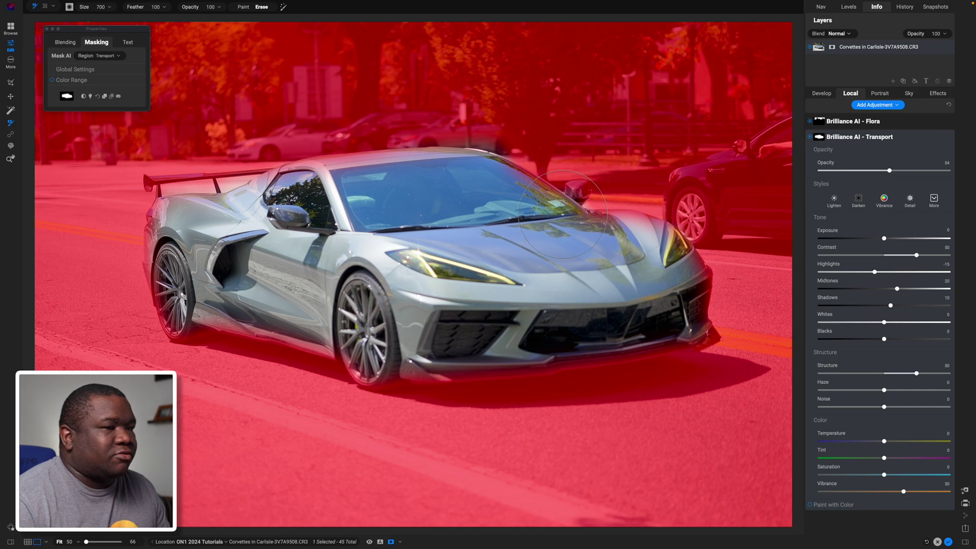
- Paint the right side mirror and windshield base into the Transport mask with a size-175 Paint brush
click(243, 7)
key(bracketleft)
key(bracketleft)
key(bracketleft)
key(bracketleft)
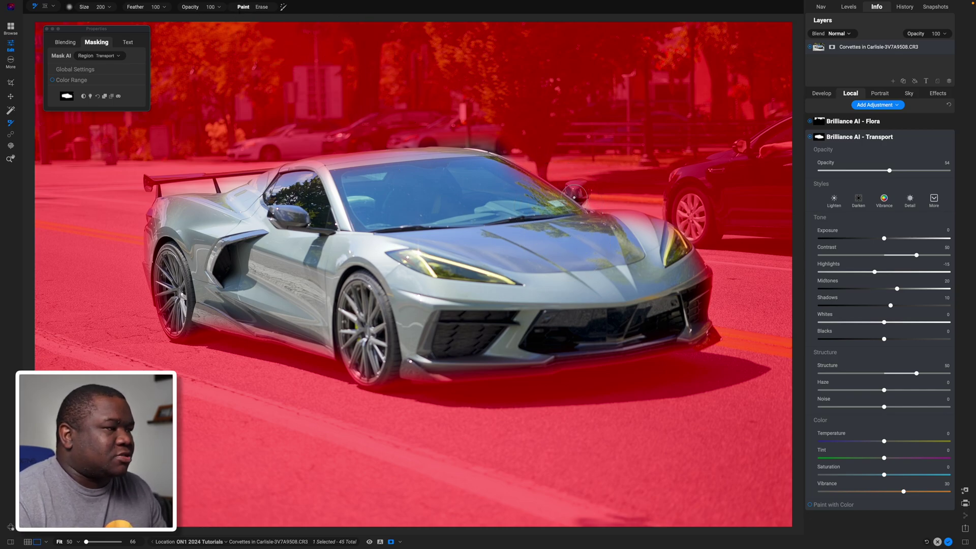
drag(574, 192, 578, 191)
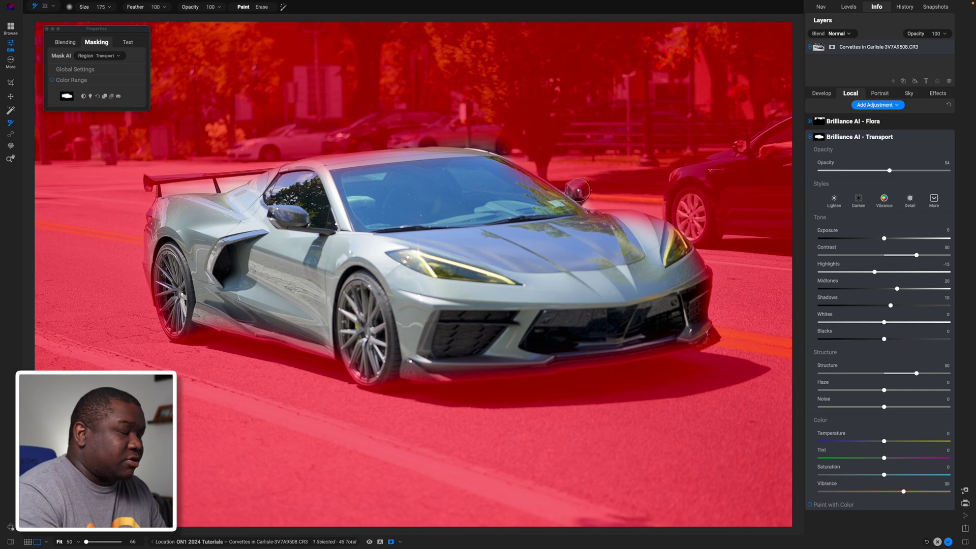
key(ctrl+equal)
key(ctrl+minus)
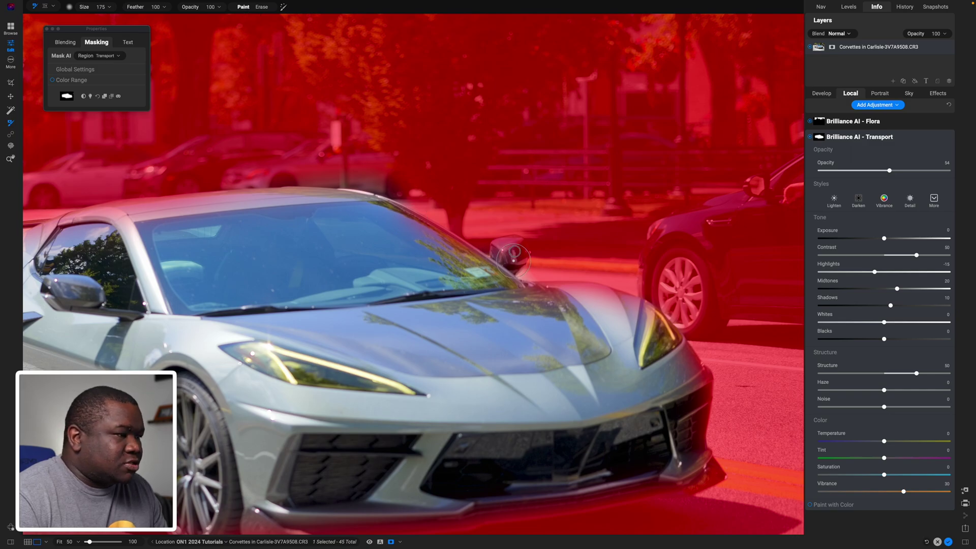
mouse_move(514, 251)
mouse_down()
mouse_move(498, 246)
mouse_move(513, 244)
mouse_move(506, 242)
mouse_up()
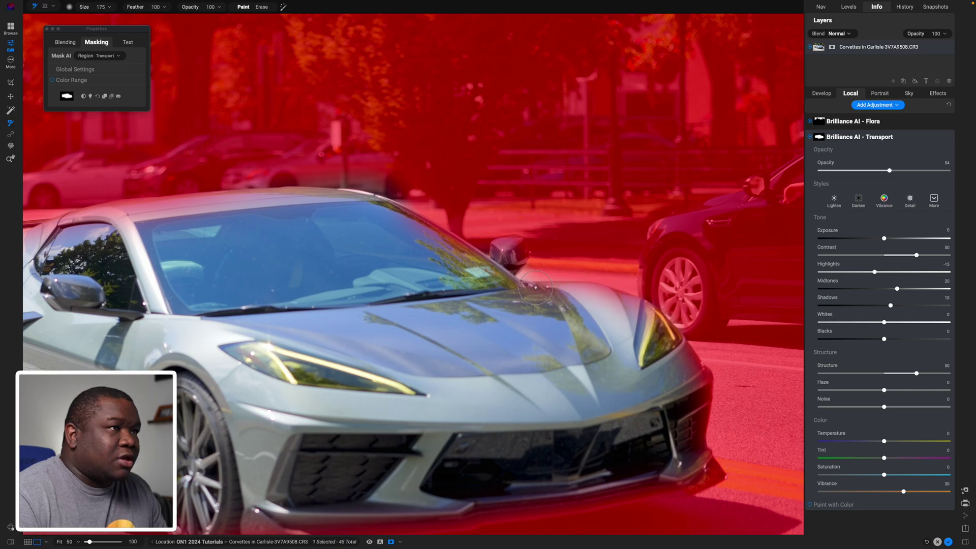
mouse_move(546, 285)
mouse_down()
mouse_move(524, 283)
mouse_move(500, 246)
mouse_move(525, 239)
mouse_move(526, 256)
mouse_move(521, 238)
mouse_move(504, 242)
mouse_move(501, 258)
mouse_move(510, 257)
mouse_move(480, 254)
mouse_move(424, 231)
mouse_move(391, 198)
mouse_move(627, 293)
mouse_move(790, 241)
mouse_move(785, 226)
mouse_move(636, 239)
mouse_move(506, 308)
mouse_up()
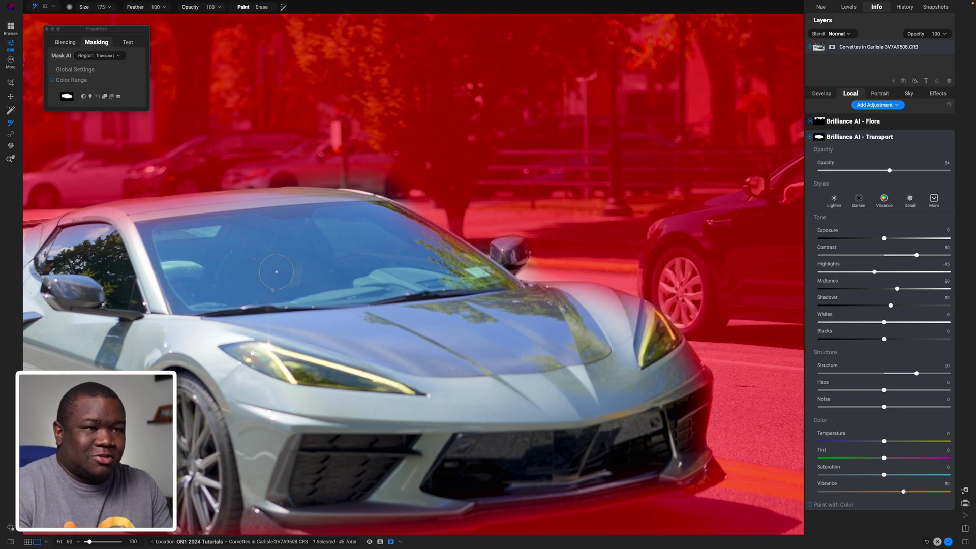
- Set the Transport mask's Global Feather to 40, then switch the brush to Erase at size 150
click(89, 71)
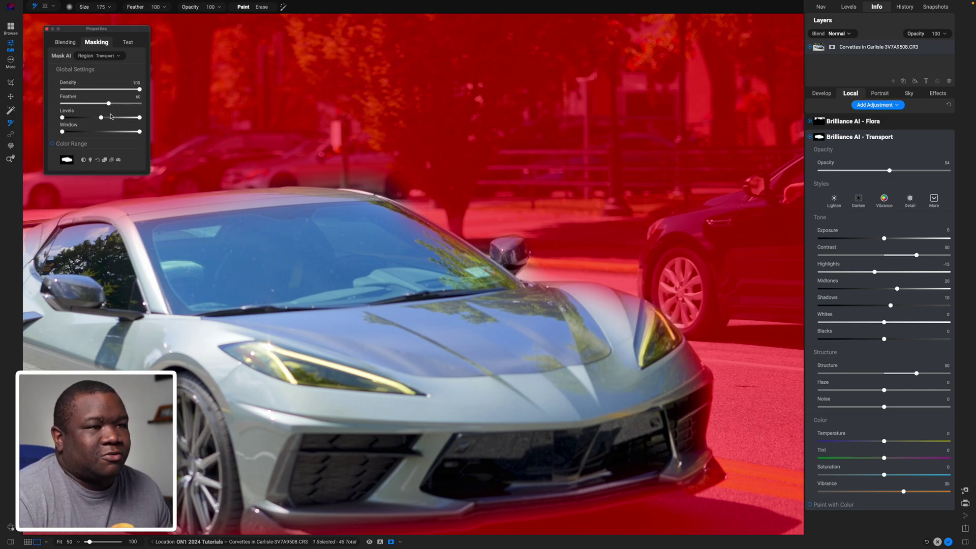
drag(109, 103, 65, 103)
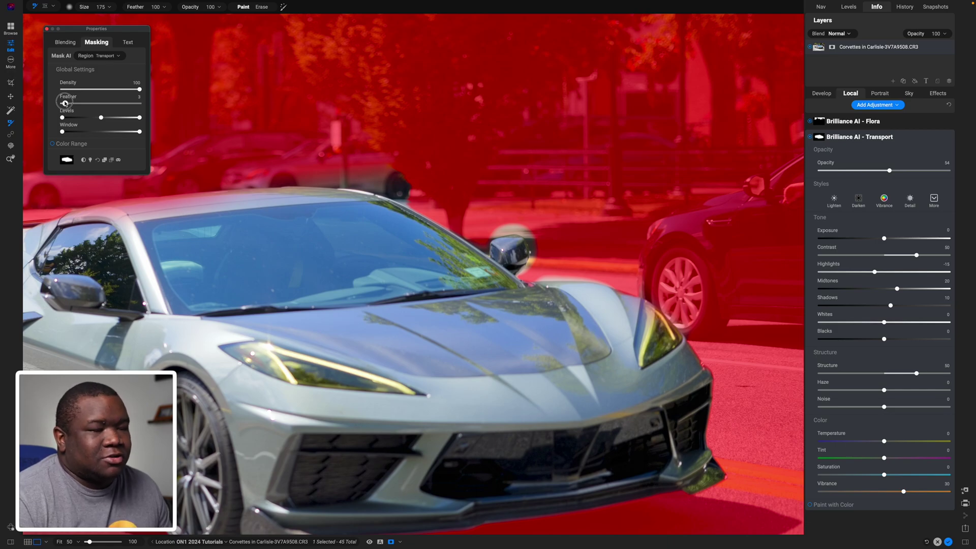
drag(65, 103, 104, 103)
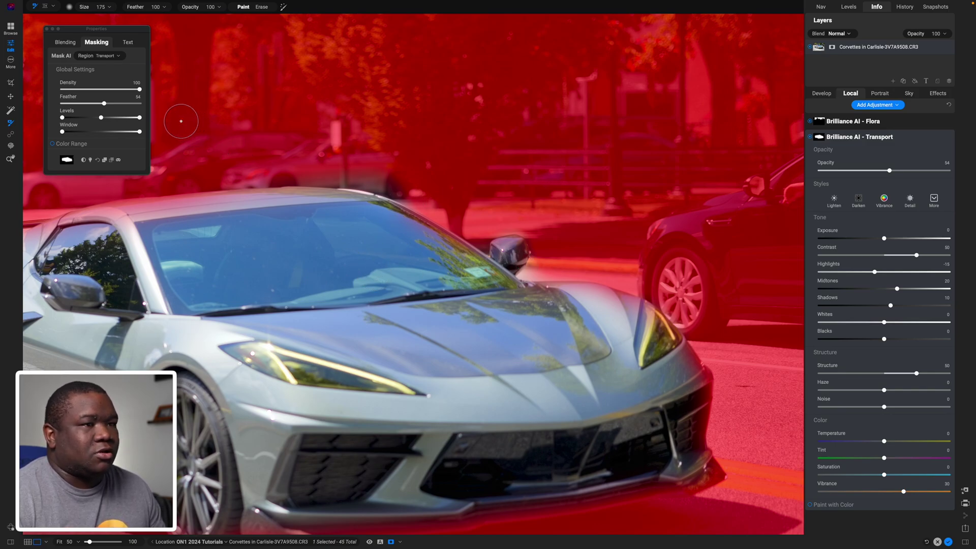
drag(103, 103, 93, 104)
key(bracketleft)
key(alt)
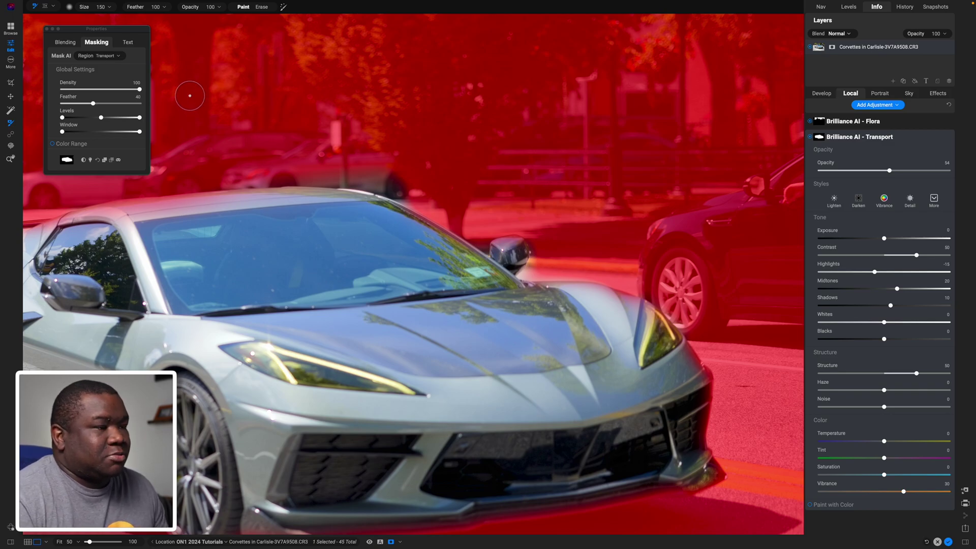
- Erase the background along and under the rear wing at brush sizes 100–125, then hide the mask overlay
drag(299, 260, 484, 237)
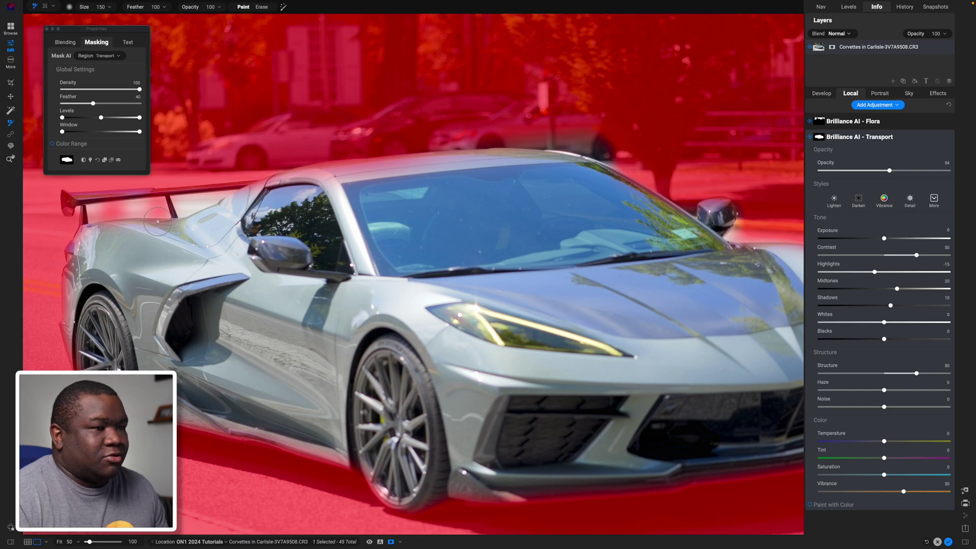
key(bracketleft)
key(alt)
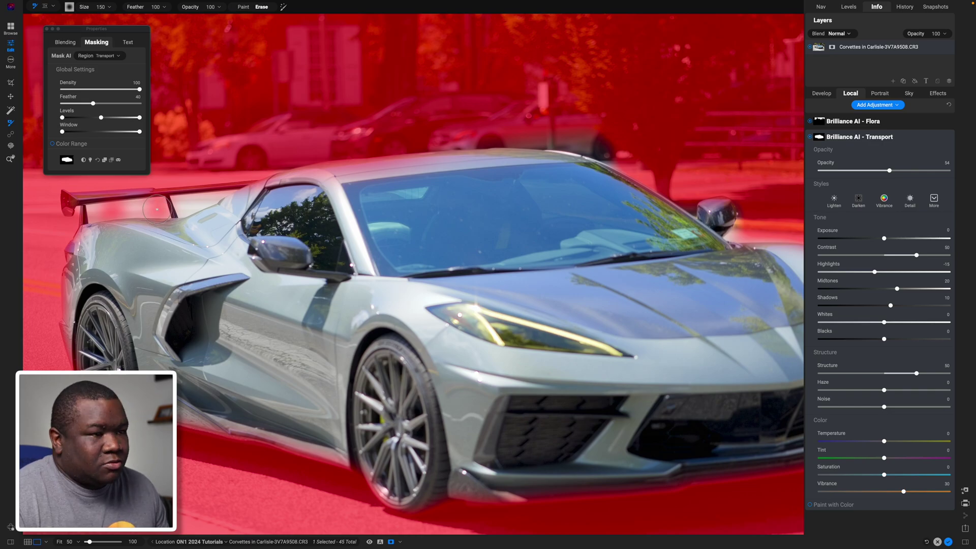
key(bracketleft)
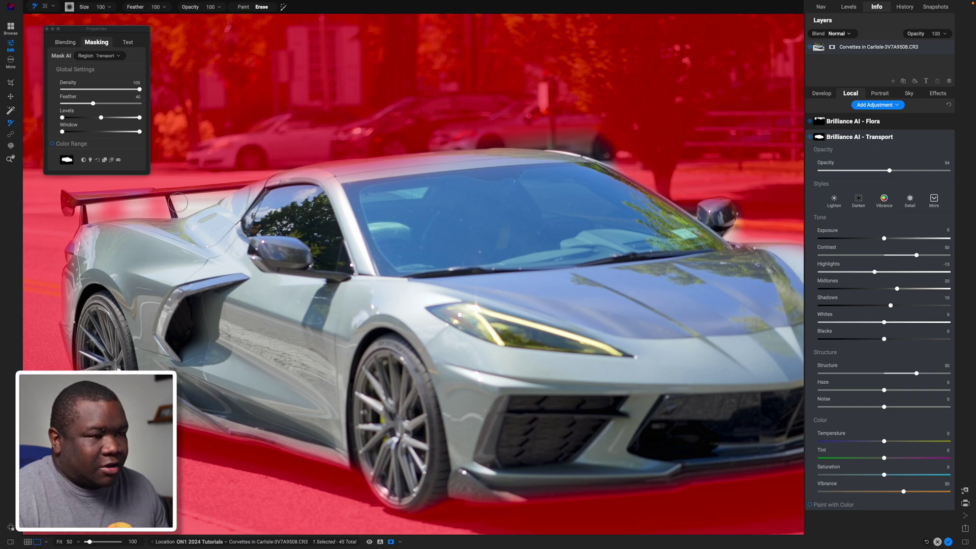
drag(184, 206, 225, 193)
key(bracketright)
drag(94, 214, 159, 207)
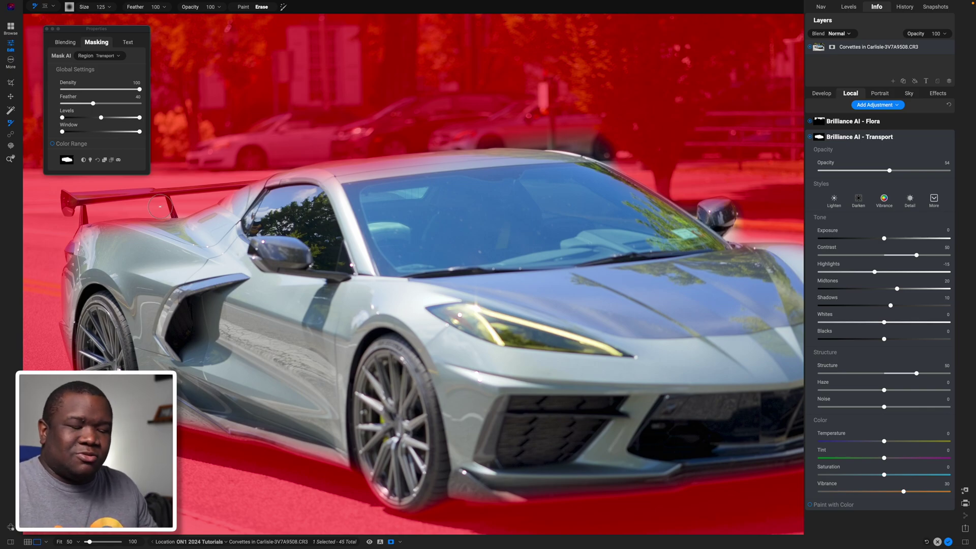
key(super+m)
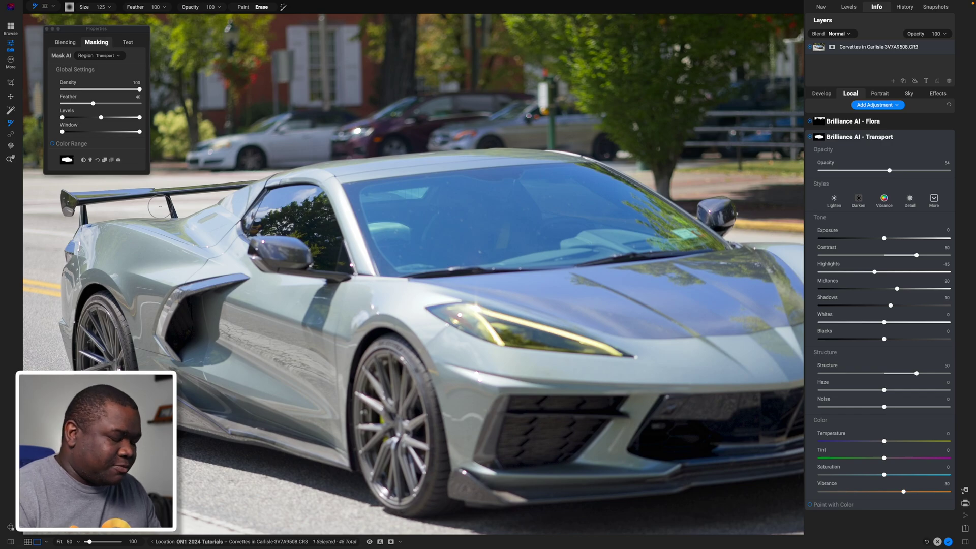
- Fit the photo to view and give Brilliance AI - Transport Opacity 67, Exposure -1 and Blacks -22
key(super+0)
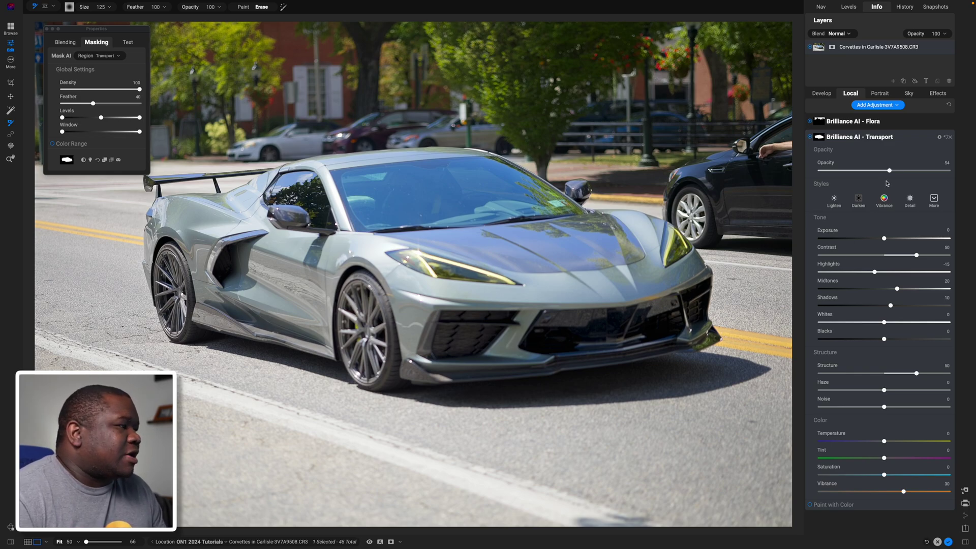
mouse_move(889, 176)
mouse_down()
mouse_move(847, 175)
mouse_move(945, 176)
mouse_move(906, 176)
mouse_up()
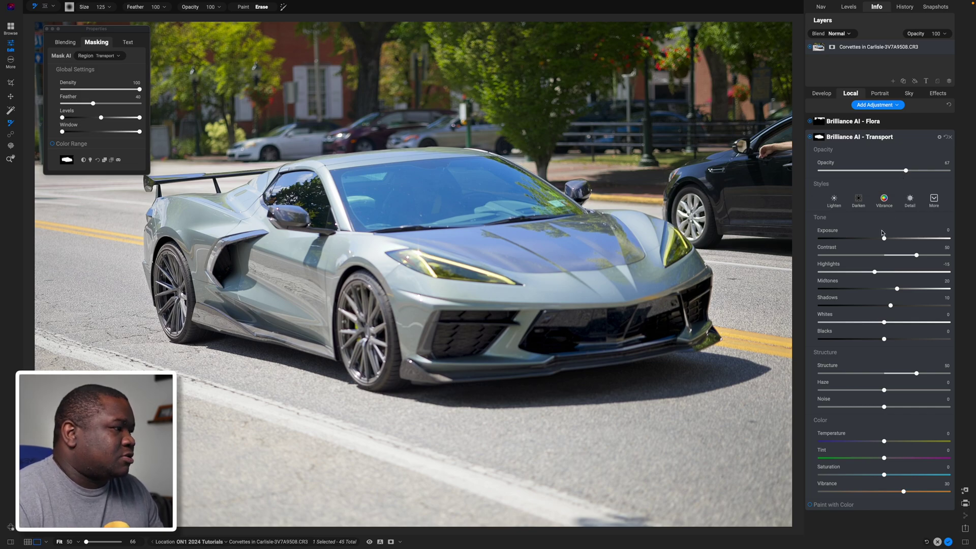
drag(885, 243, 872, 239)
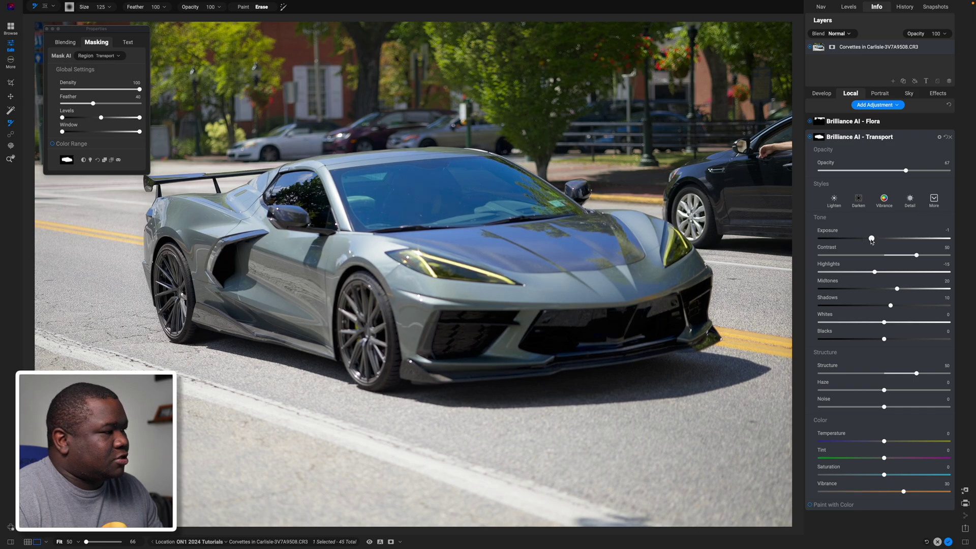
drag(884, 340, 870, 340)
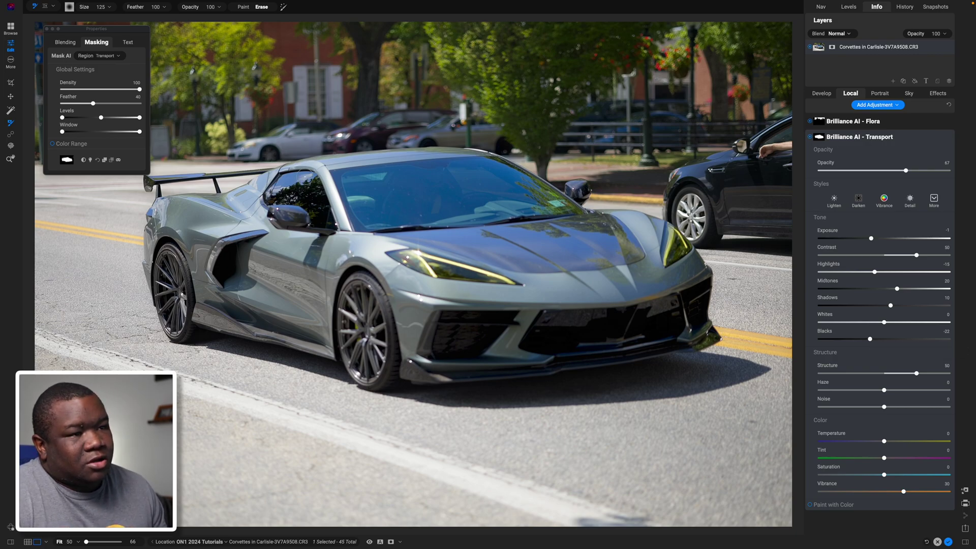
- Invert the Transport mask and set Feather 63, Exposure -1.55 and Opacity 69
click(84, 162)
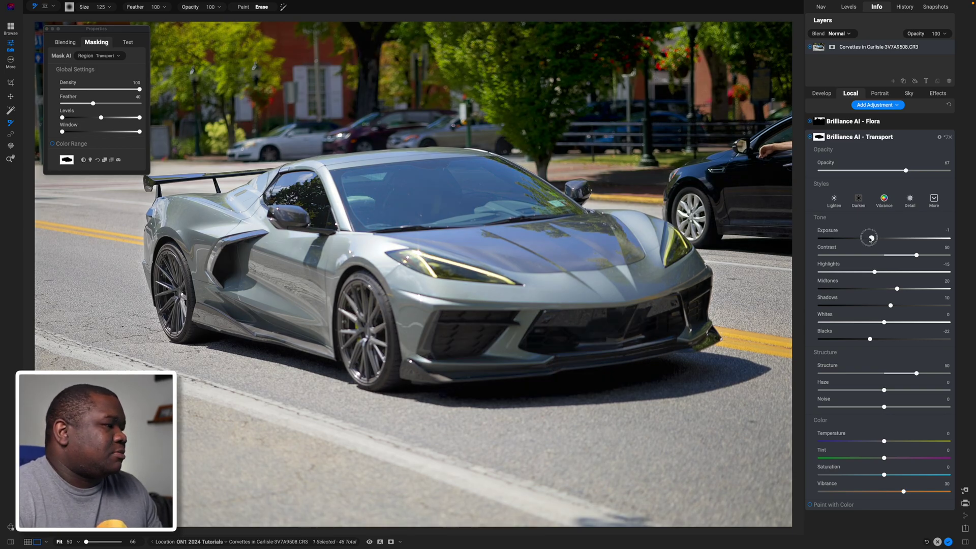
drag(871, 238, 860, 239)
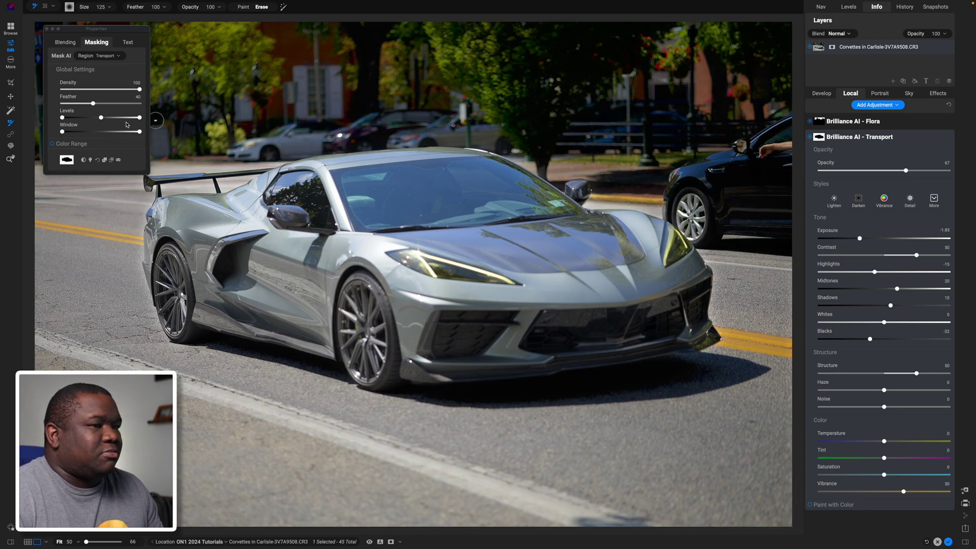
drag(93, 104, 114, 103)
drag(859, 238, 864, 239)
drag(905, 170, 908, 171)
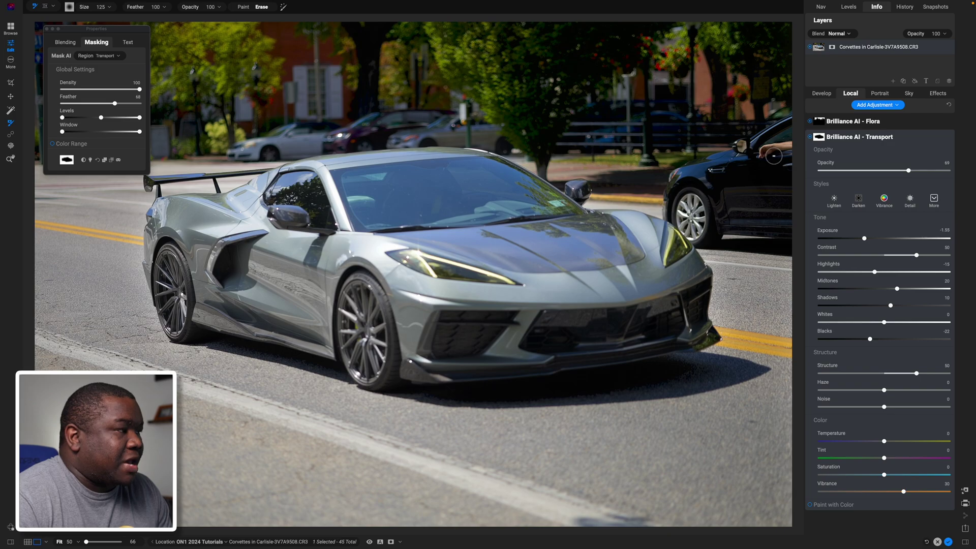
- Compare the photo with local adjustments hidden and shown, then collapse the Transport settings
key(super+p)
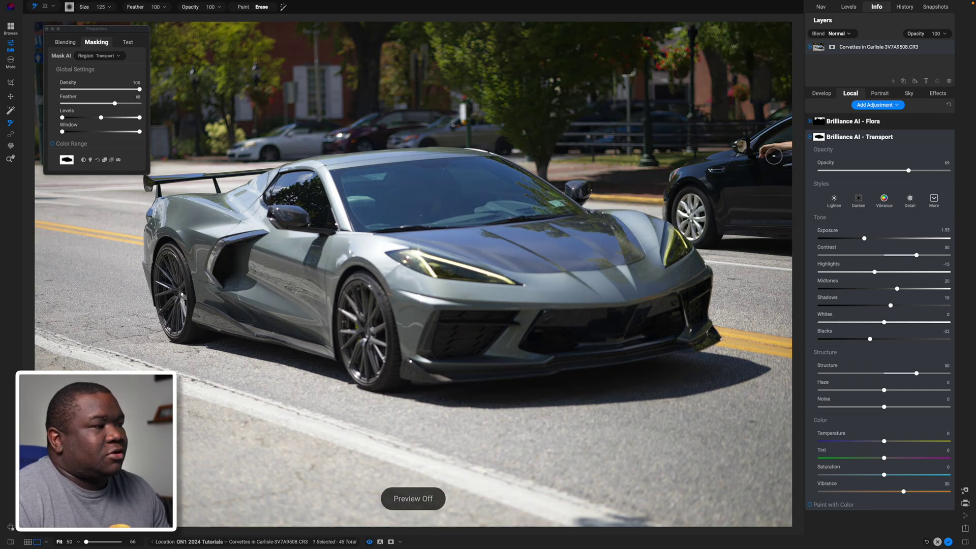
key(super+p)
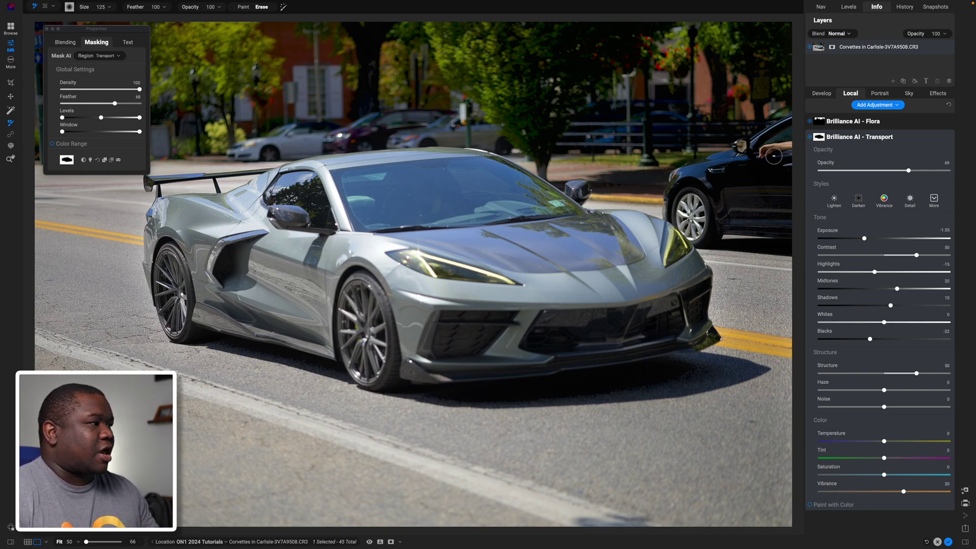
click(883, 144)
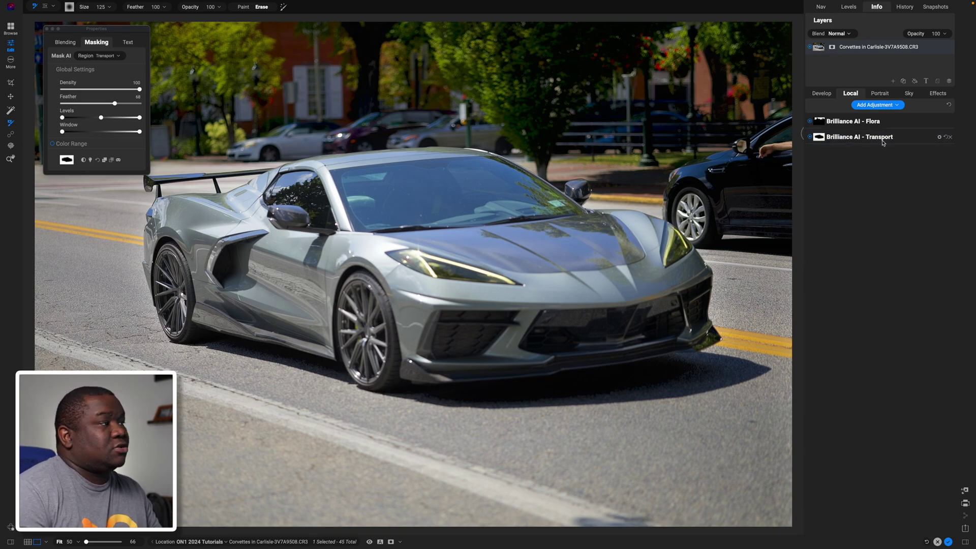
- In the Develop tab, expand the Brilliance AI Local Adjustments Options and open the Method list
click(827, 96)
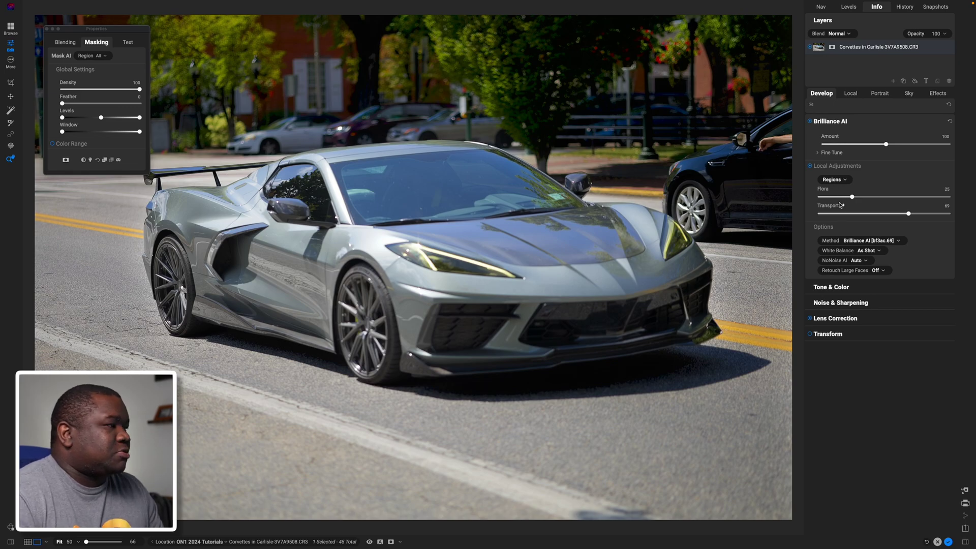
click(832, 230)
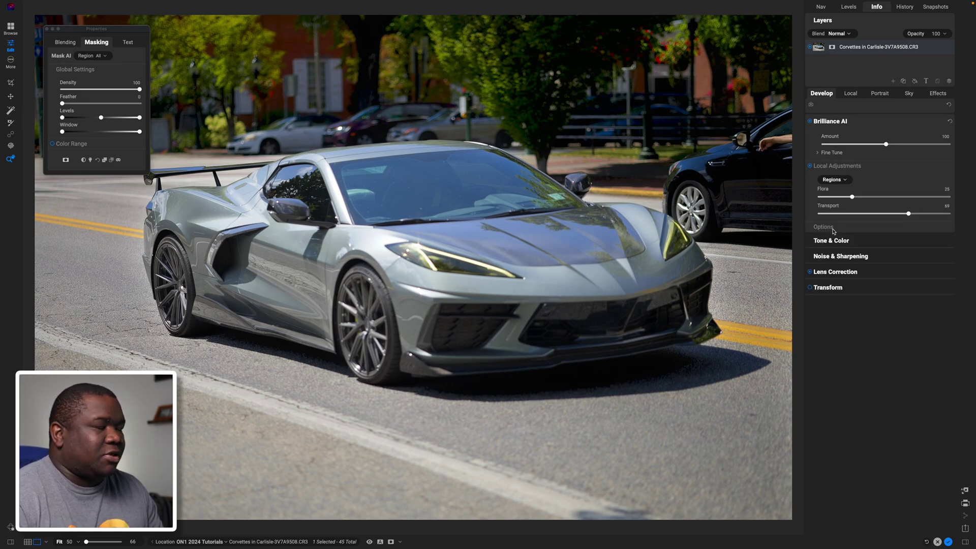
click(833, 231)
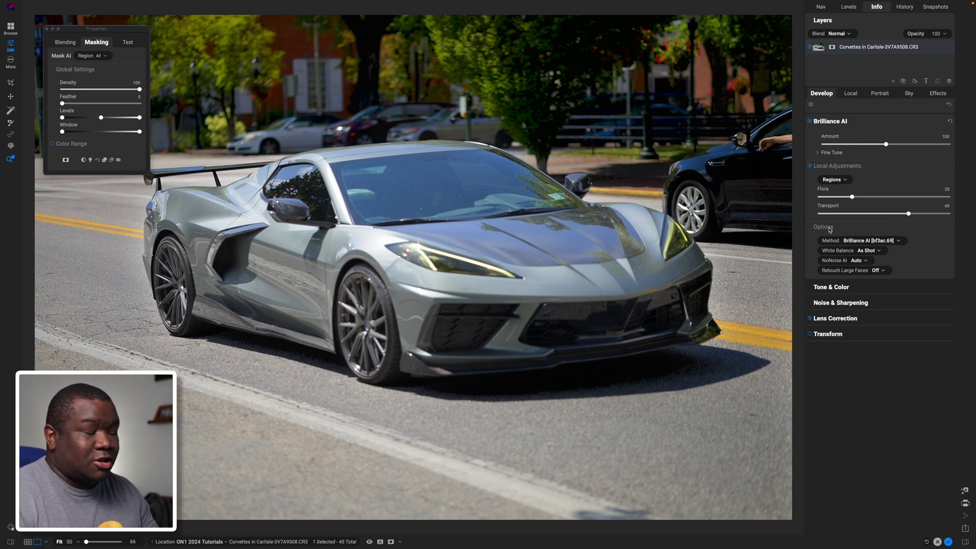
click(828, 227)
click(901, 228)
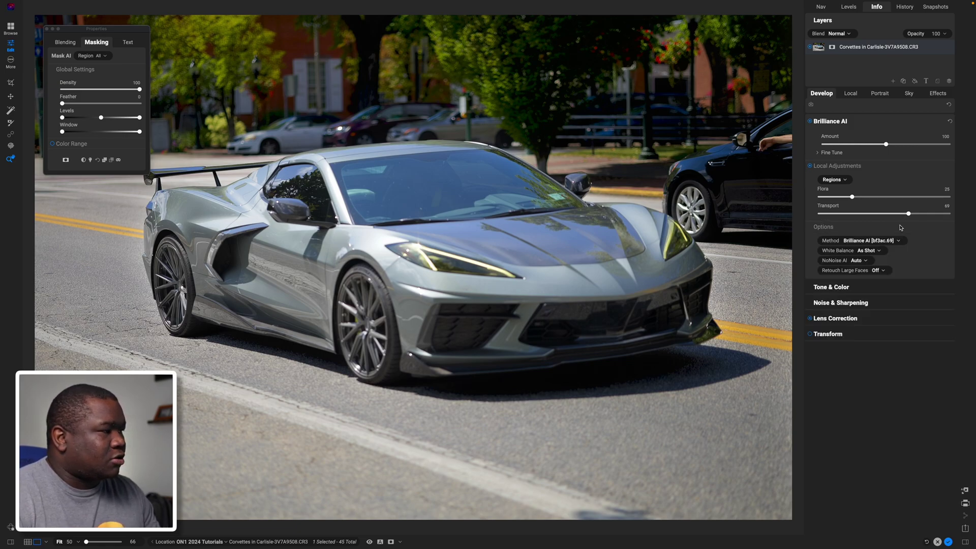
click(902, 228)
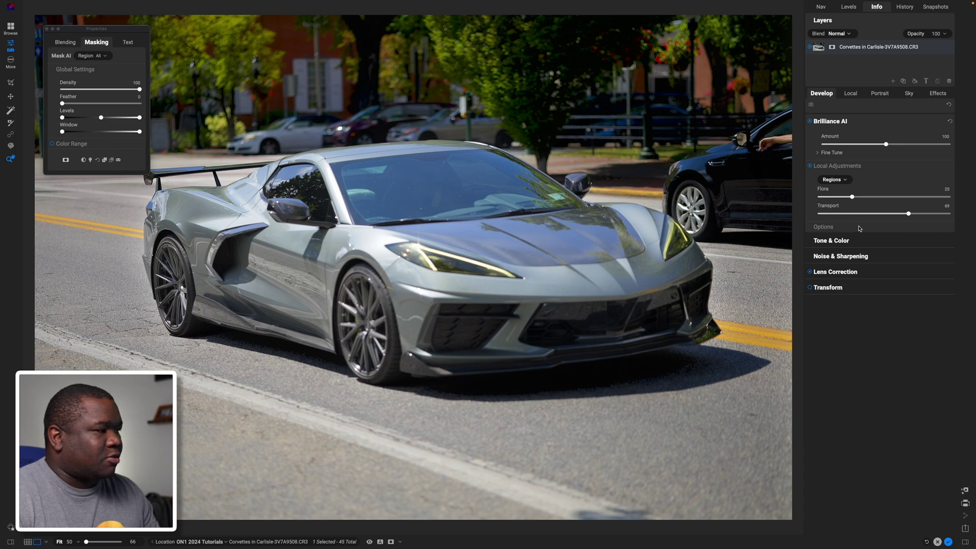
click(909, 228)
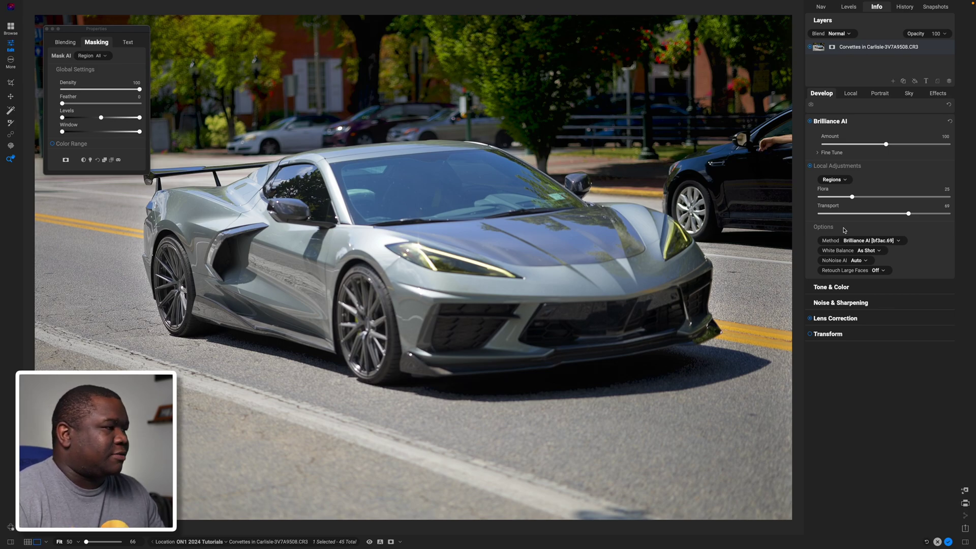
click(898, 241)
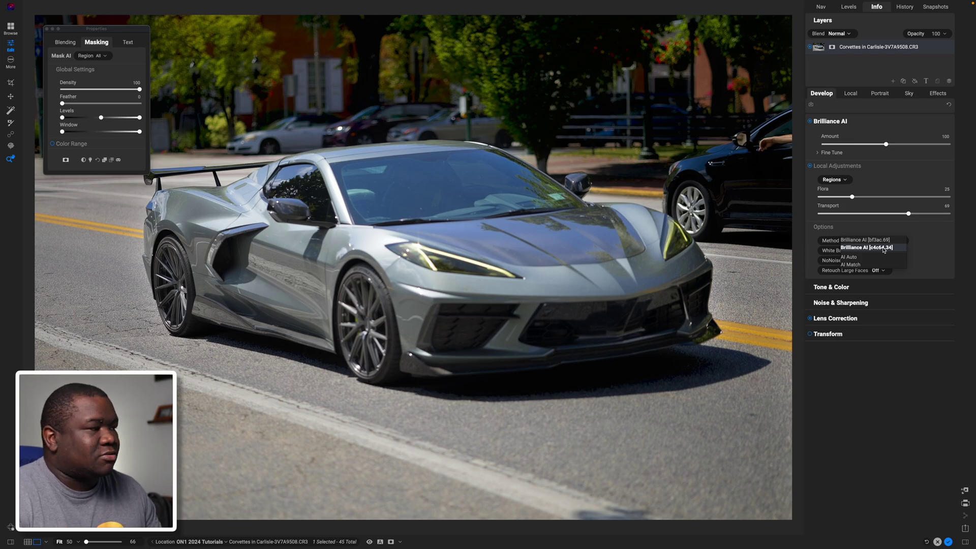
- Choose the Brilliance AI [c4c64.34] method, leaving White Balance on As Shot
click(883, 249)
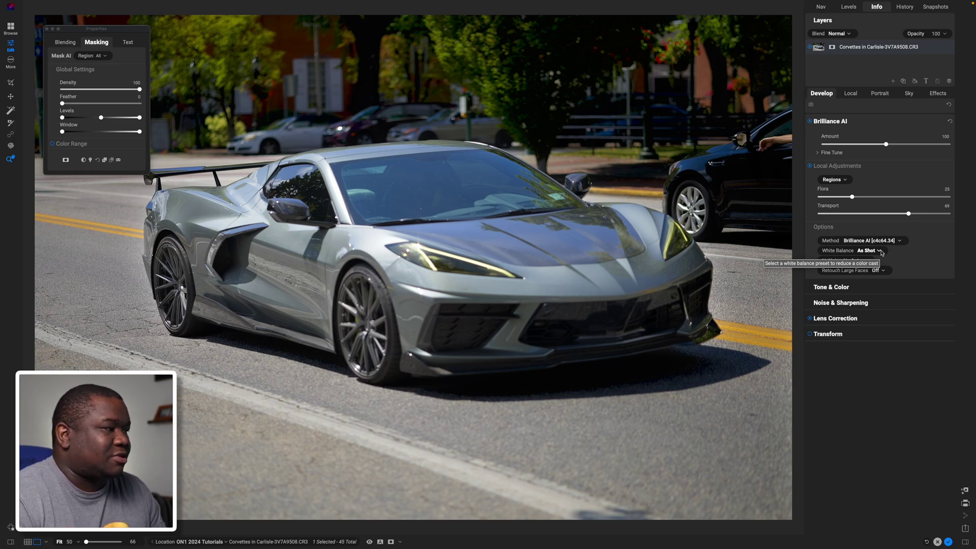
click(879, 251)
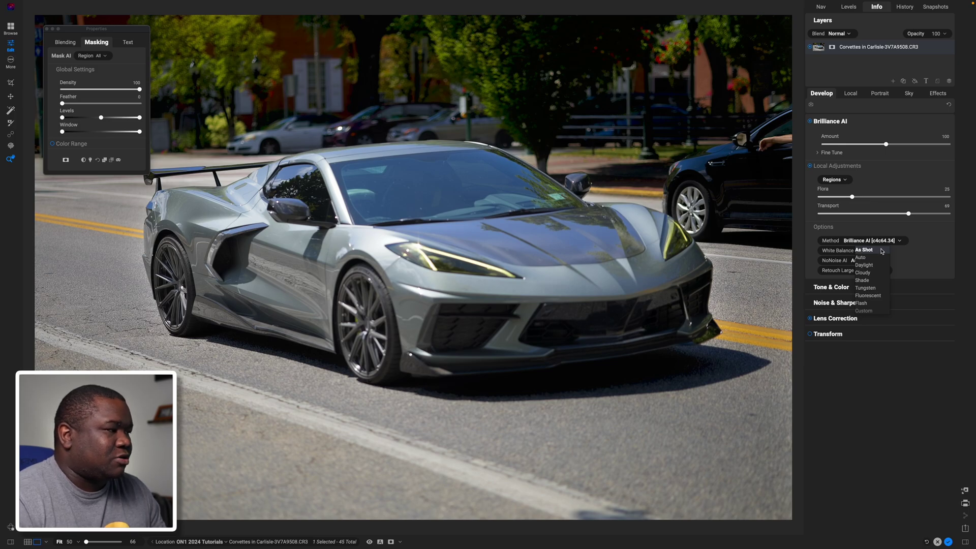
click(926, 248)
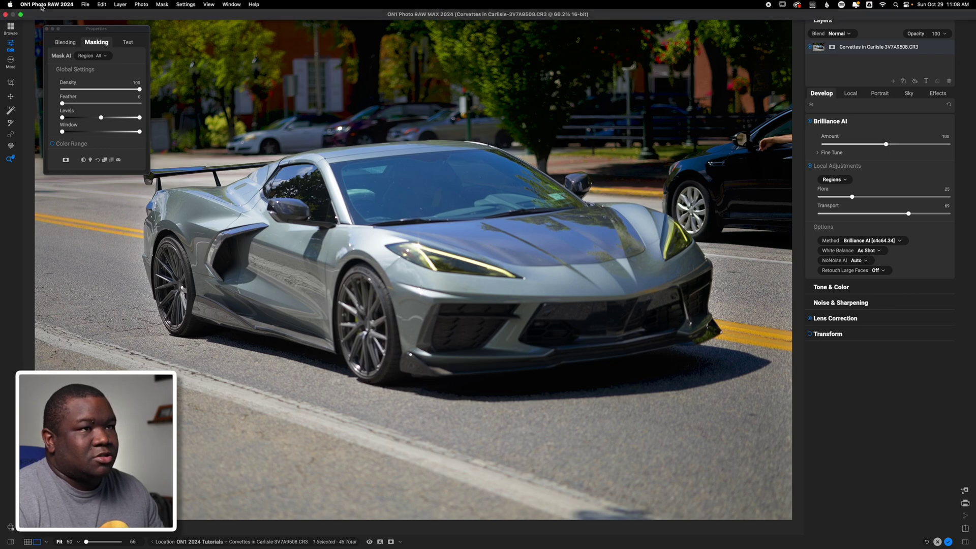
- In Preferences > Brilliance AI, turn Apply Portrait AI to Prominent Faces On
click(43, 4)
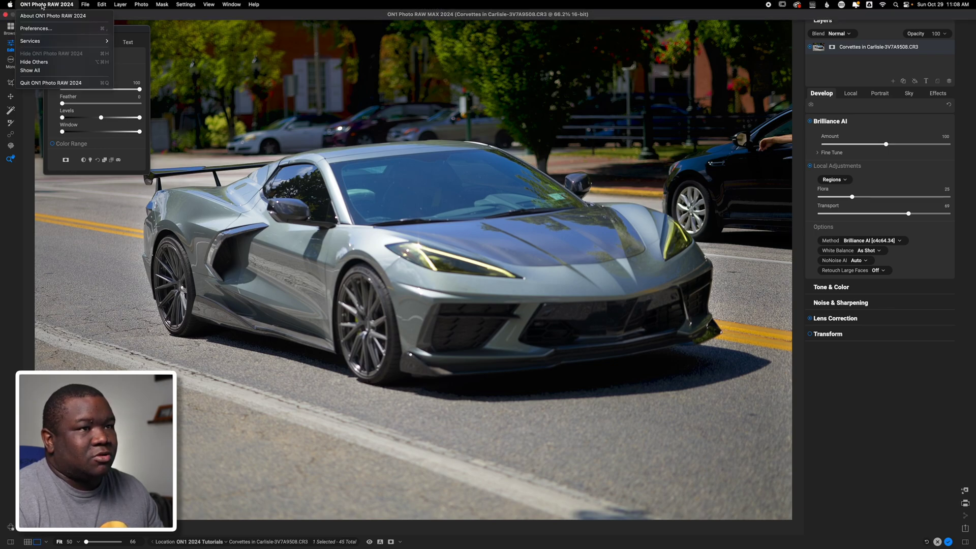
click(65, 31)
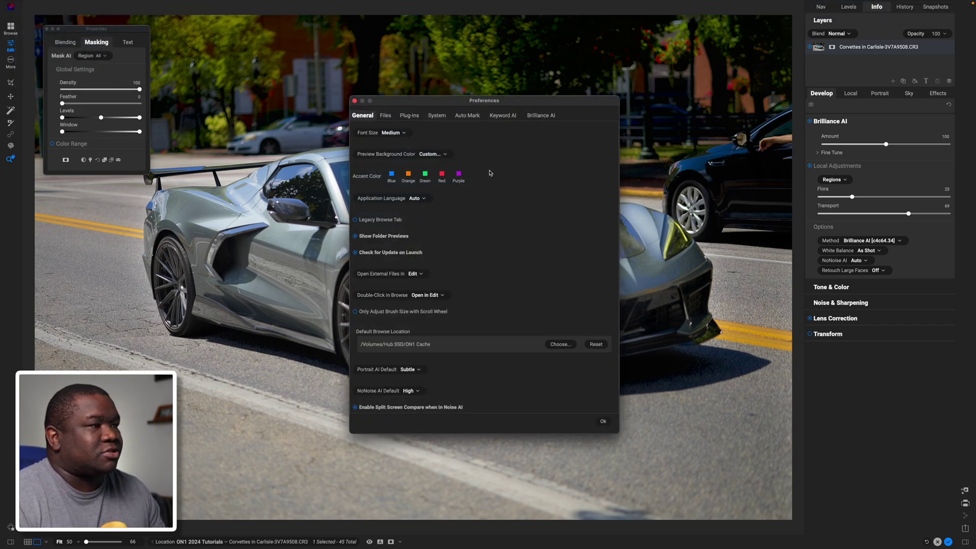
click(542, 115)
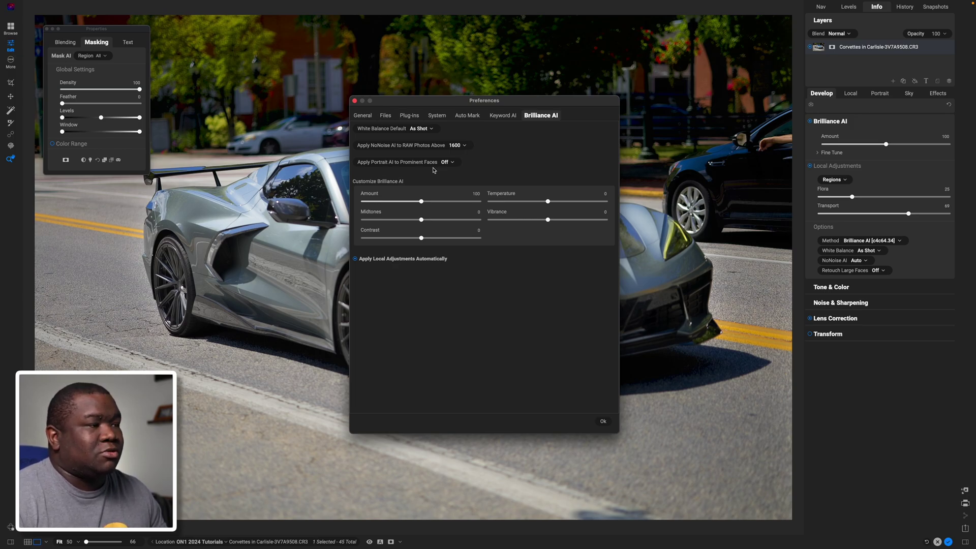
click(447, 162)
click(447, 154)
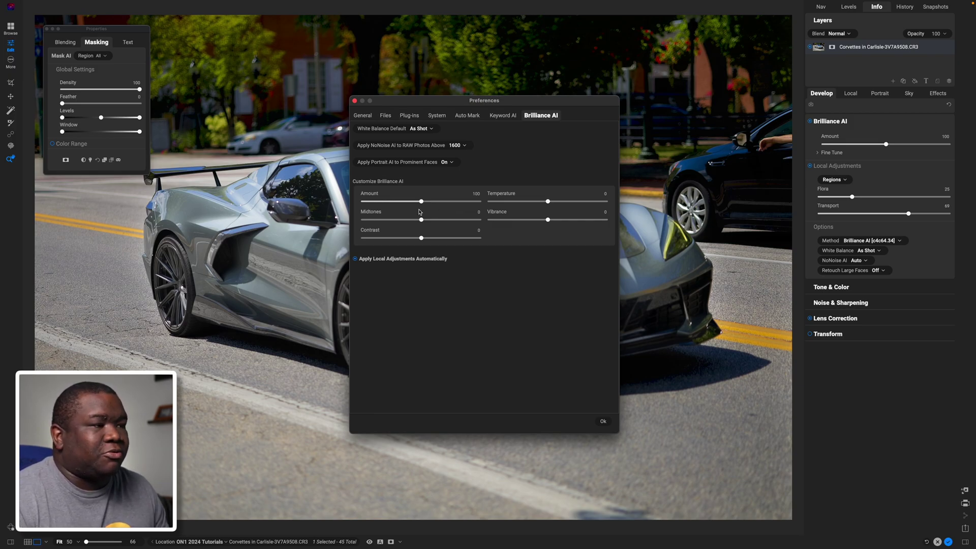
- Return the default Brilliance AI Amount to 100, set Vibrance 5 and Contrast 4, and confirm with Ok
click(384, 202)
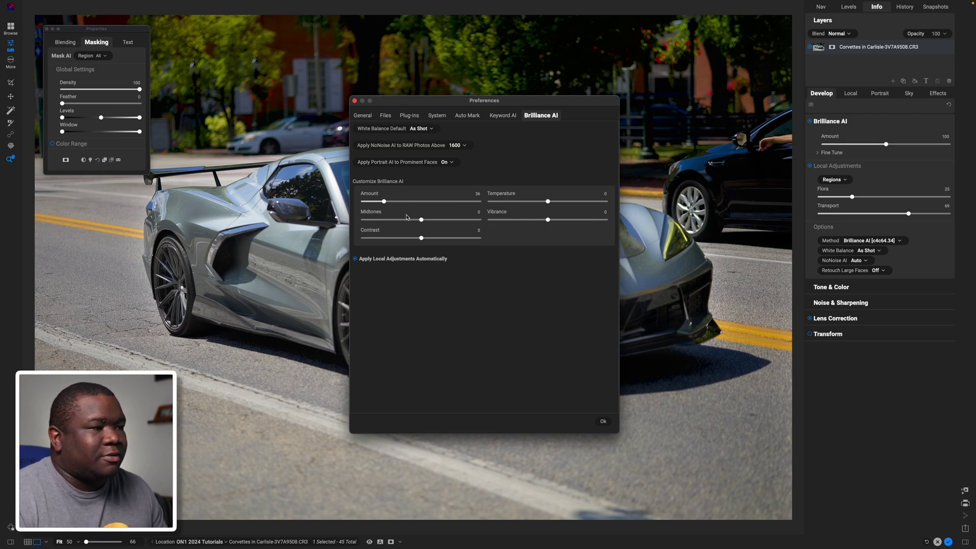
click(464, 202)
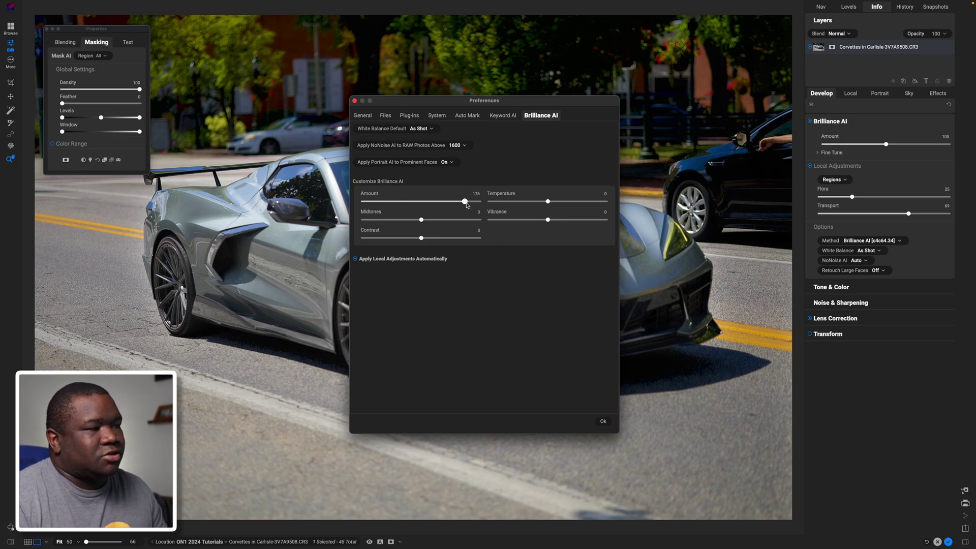
drag(465, 204, 421, 206)
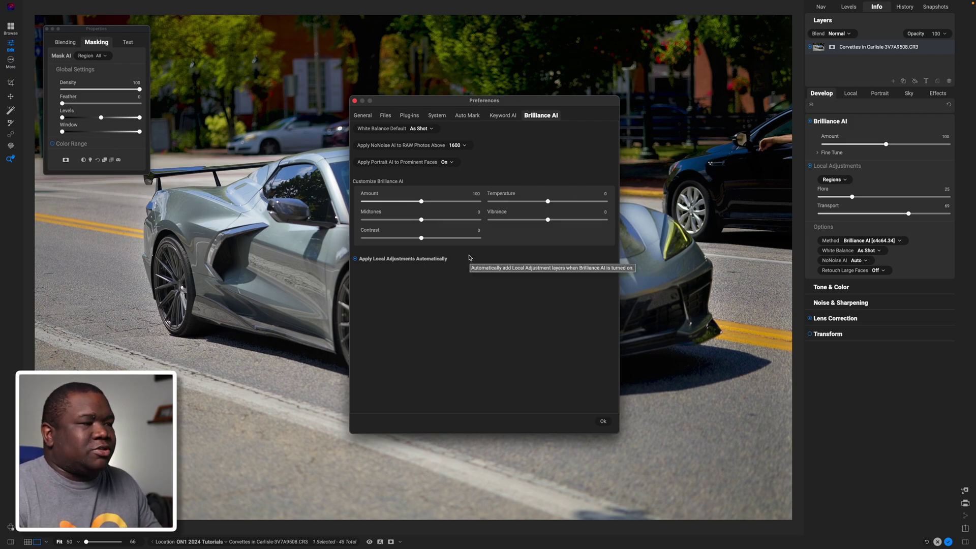
drag(548, 219, 562, 220)
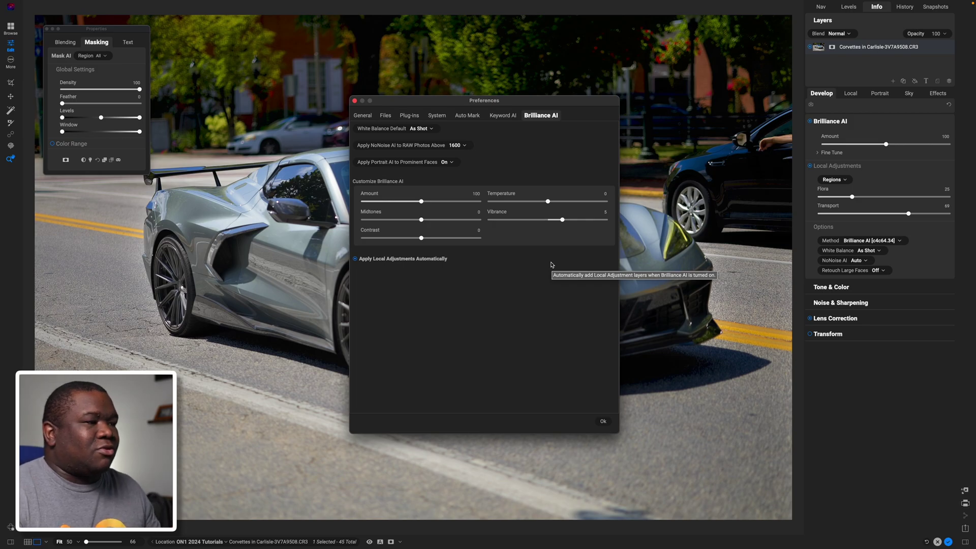
drag(421, 238, 433, 238)
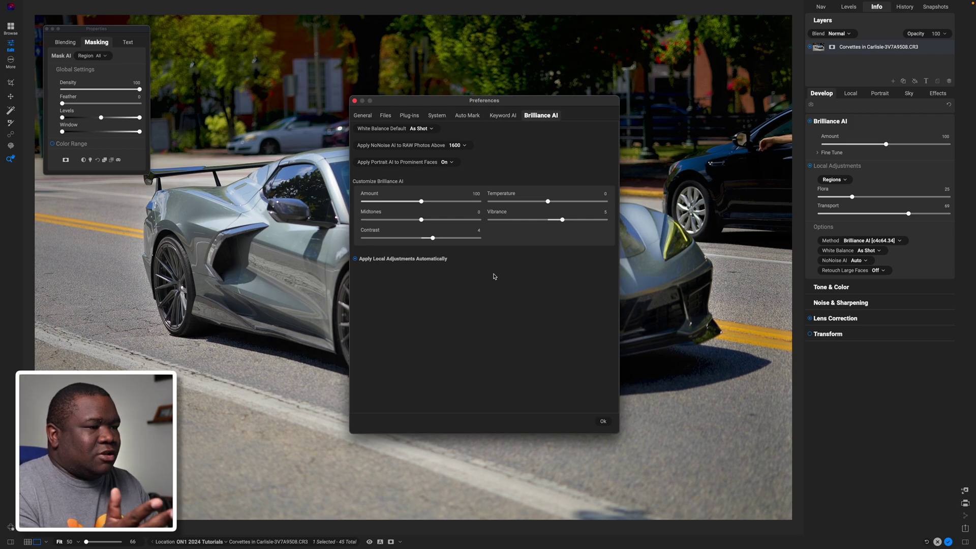
click(602, 422)
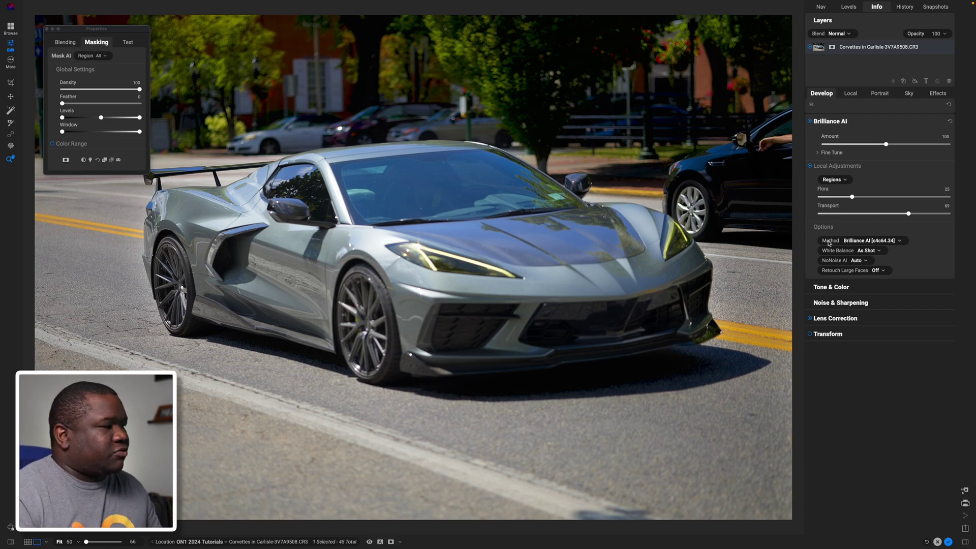
- Reapply the Brilliance AI [c4c64.34] method and toggle Local Adjustments off and back on
click(901, 243)
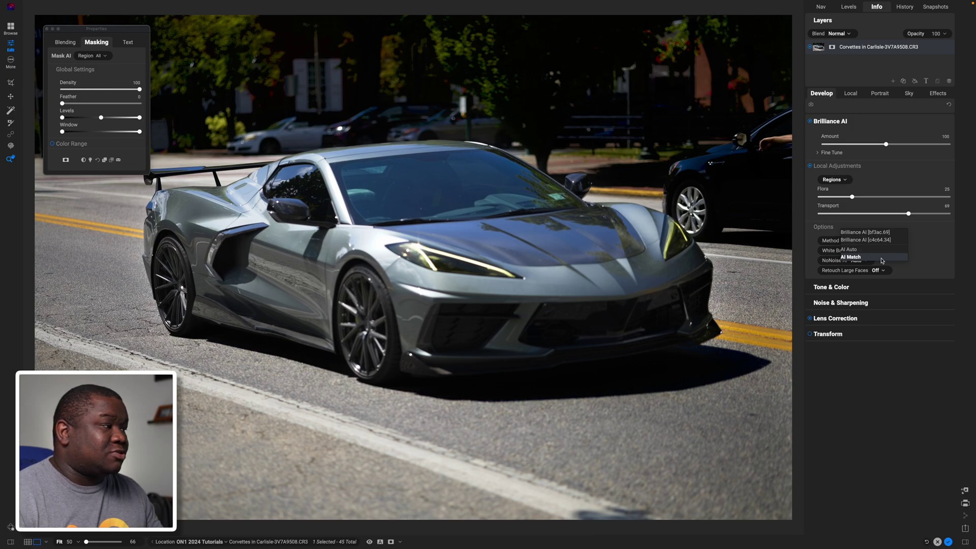
click(905, 241)
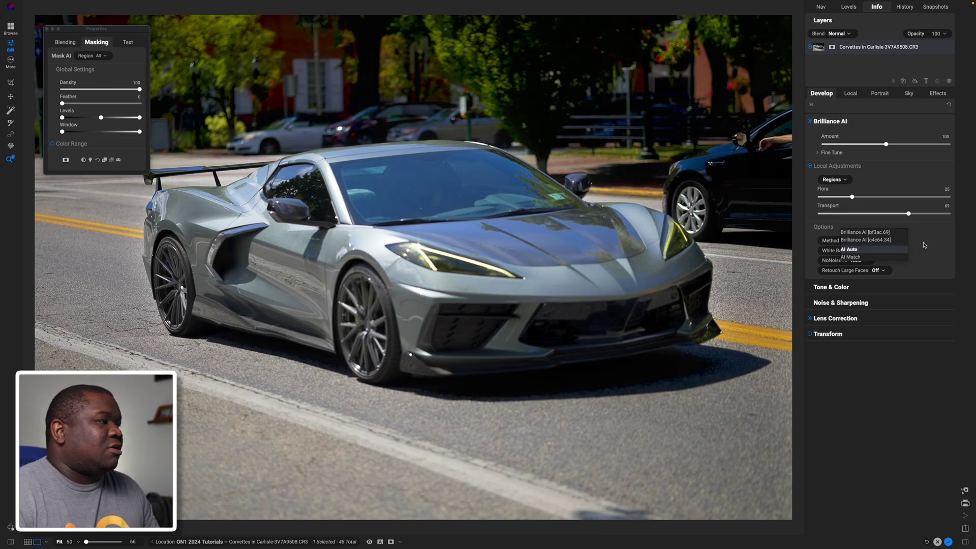
click(810, 166)
click(810, 166)
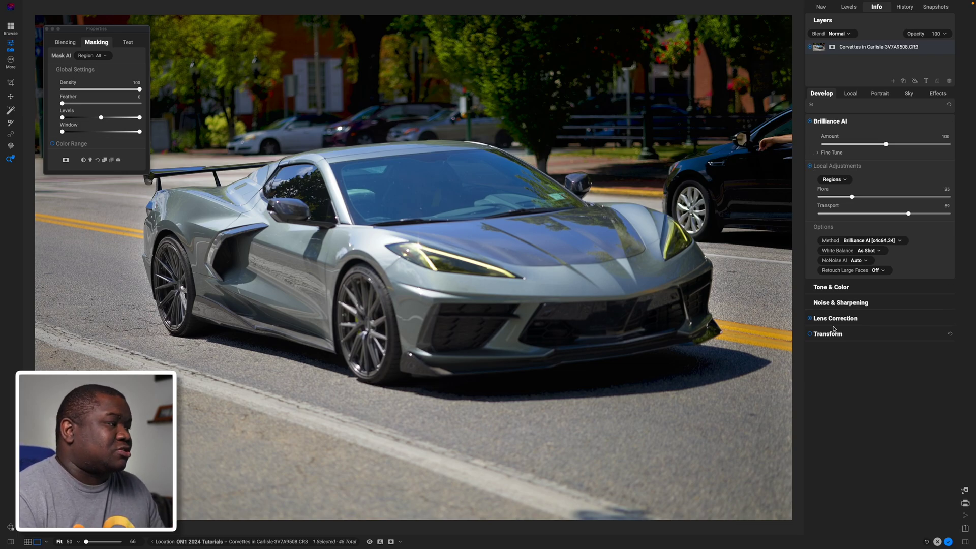
- Apply the Brilliance AI edits to the Corvette photo and return to the 45-image Browse grid
click(949, 542)
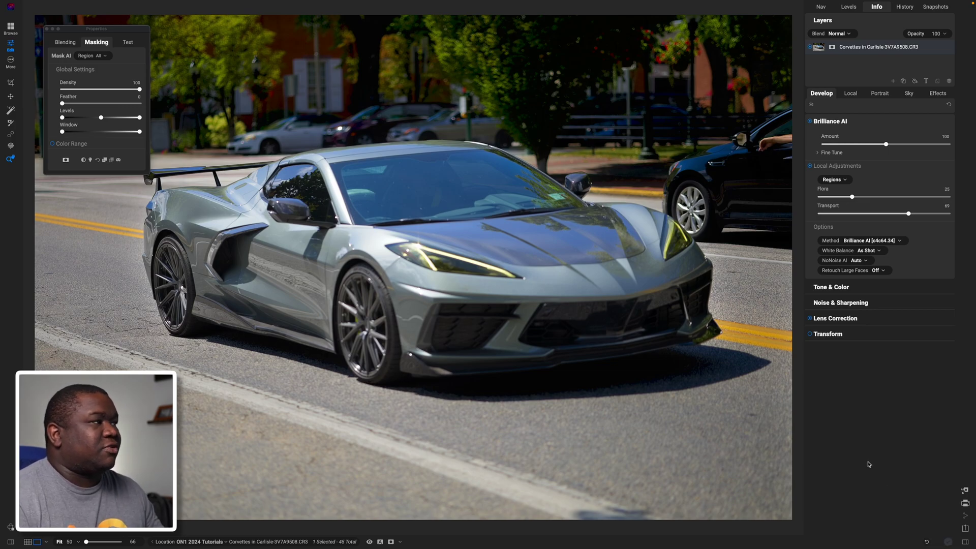
key(g)
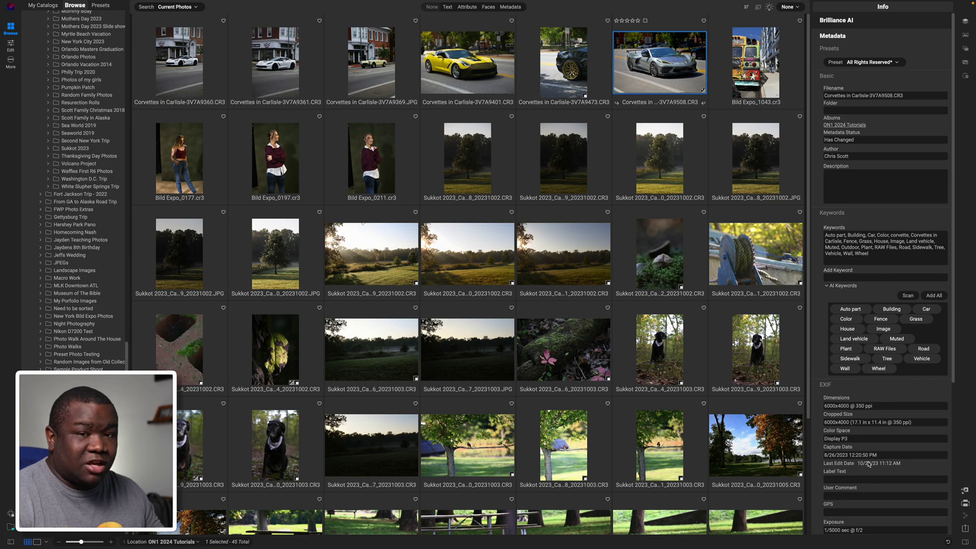